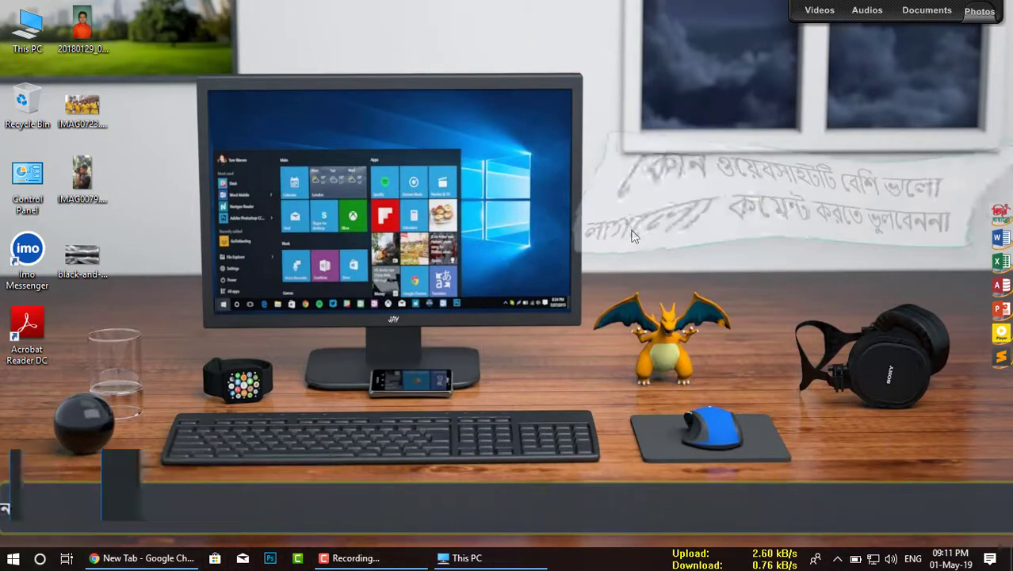
- Refresh the Windows desktop from its right-click menu
right_click(696, 246)
click(746, 254)
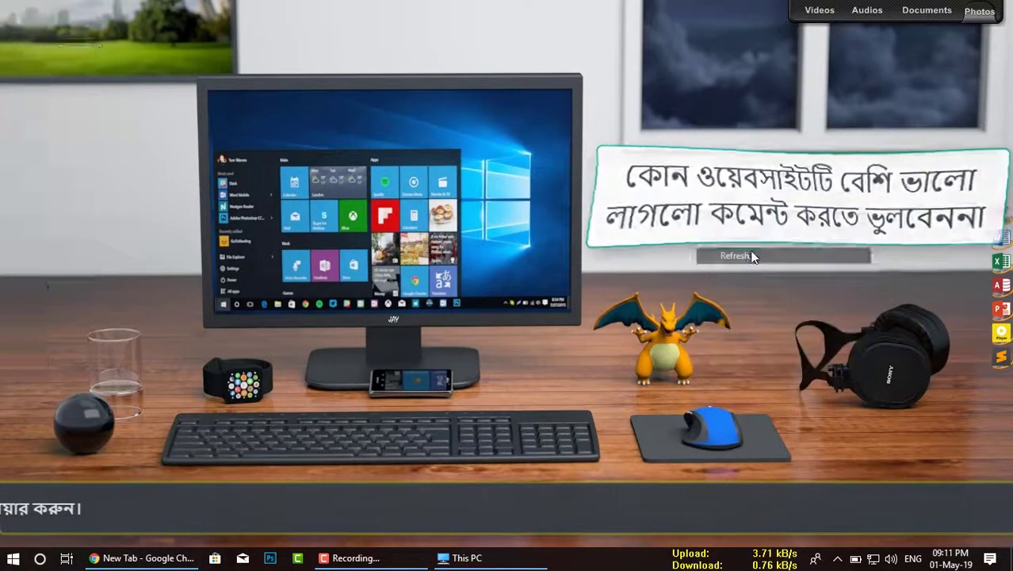
click(161, 561)
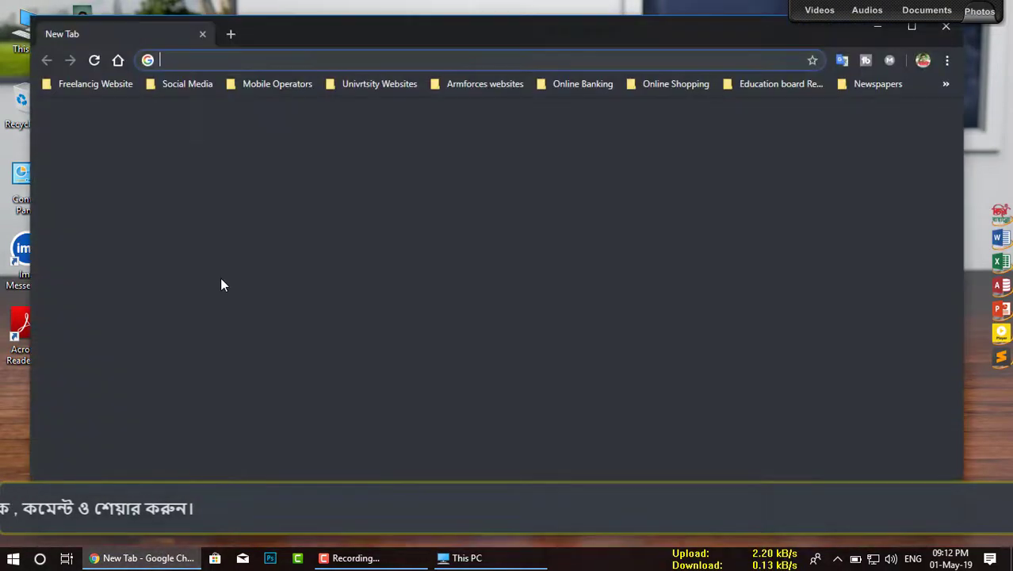
click(182, 86)
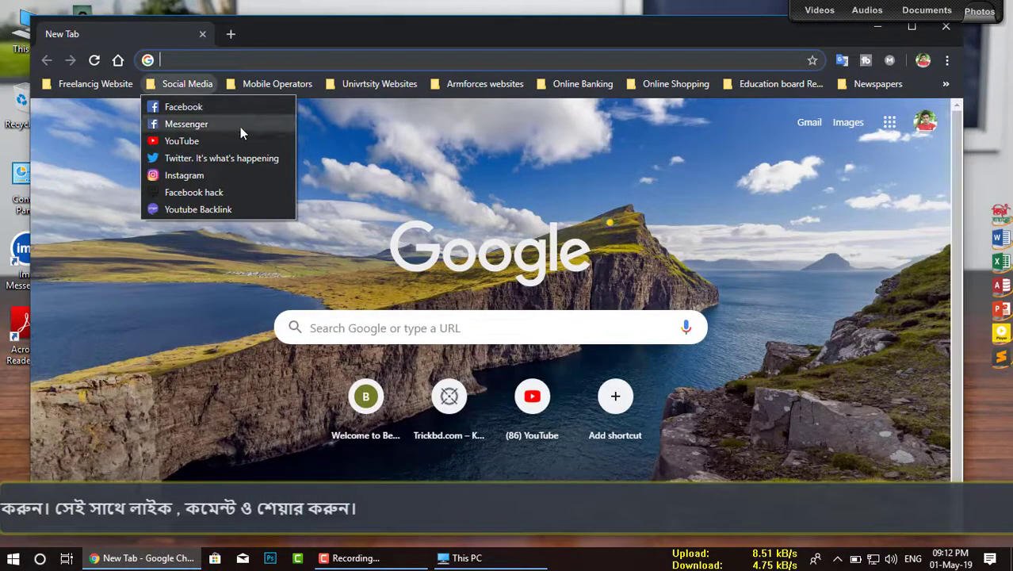
click(262, 59)
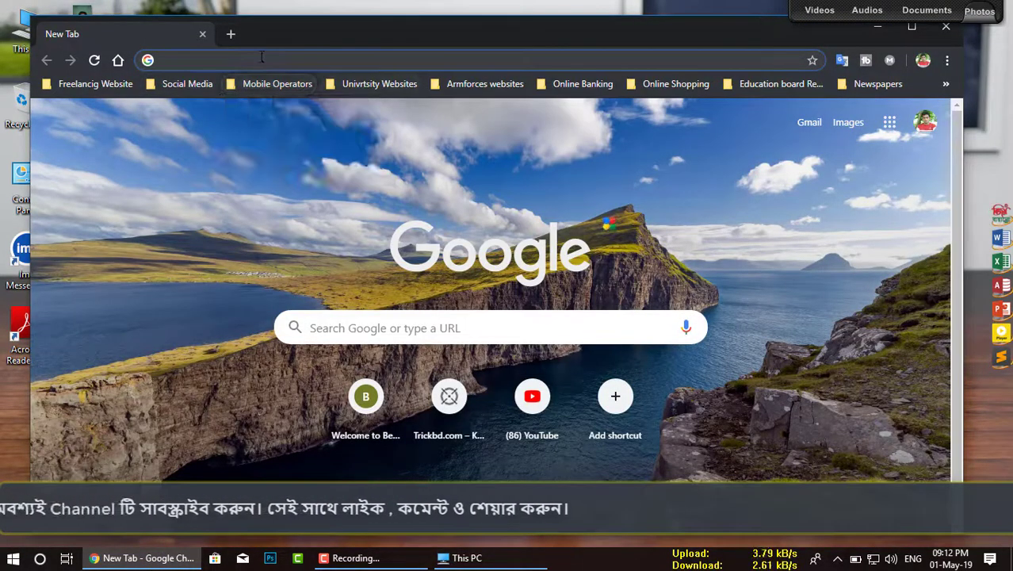
text(www.r)
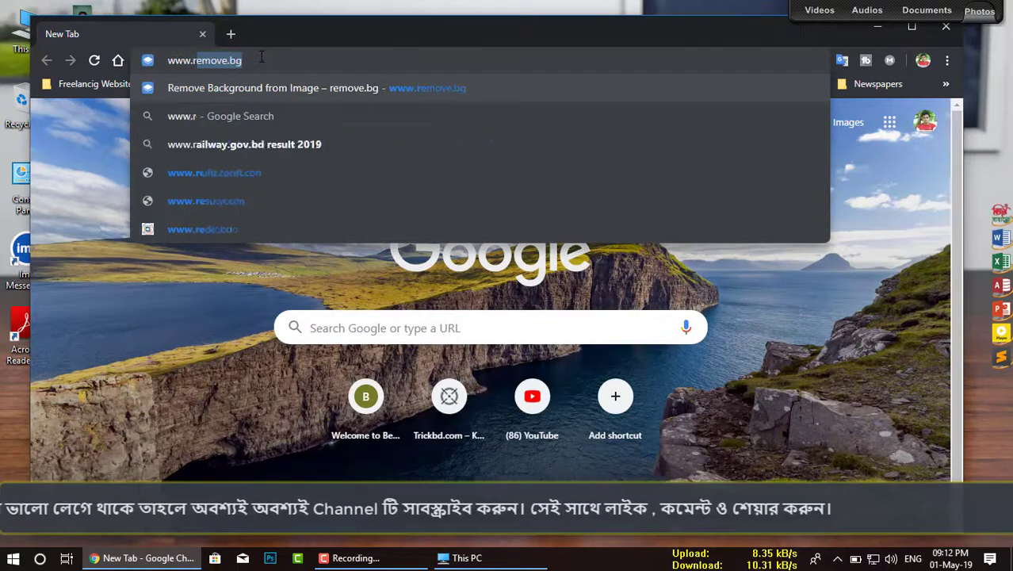
text(emove.b)
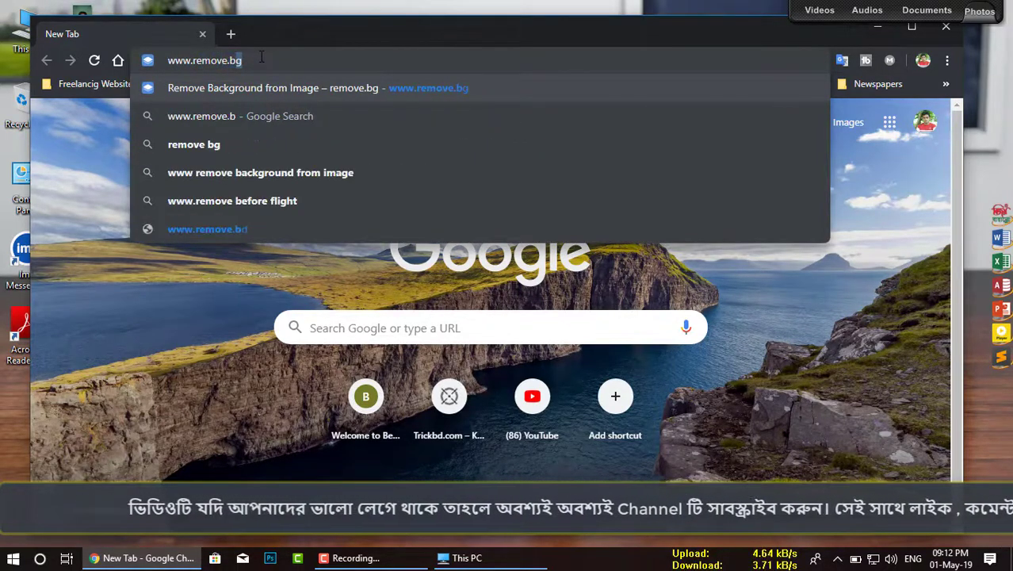
key(Return)
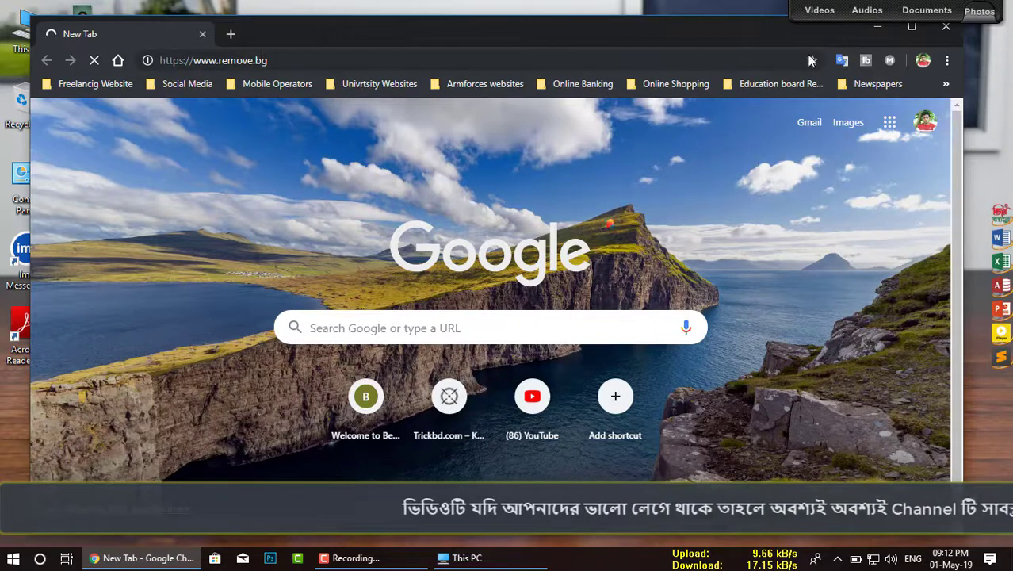
- Maximize Chrome and upload 20180129_073735.jpg from the Desktop to remove.bg
click(911, 26)
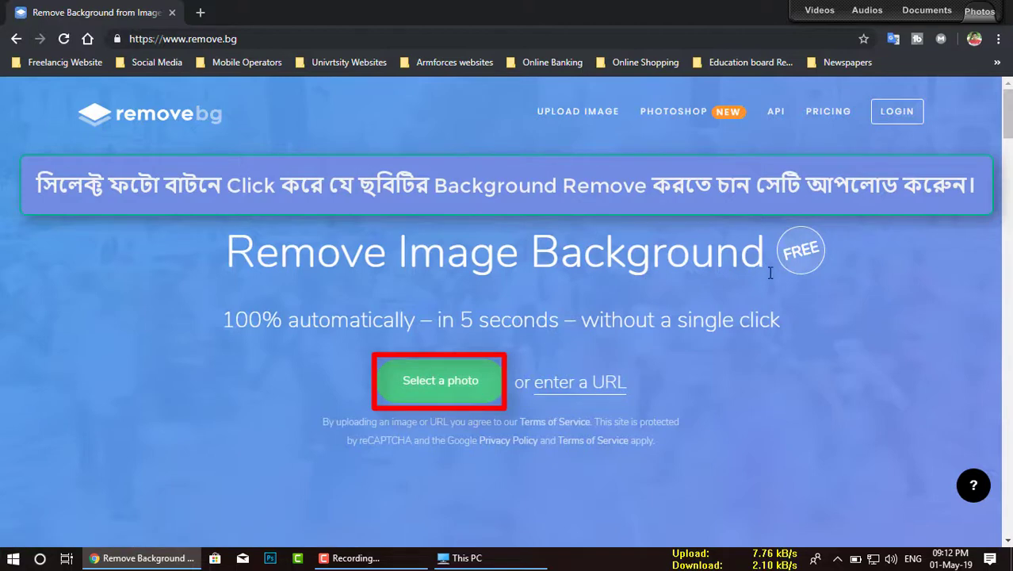
click(452, 395)
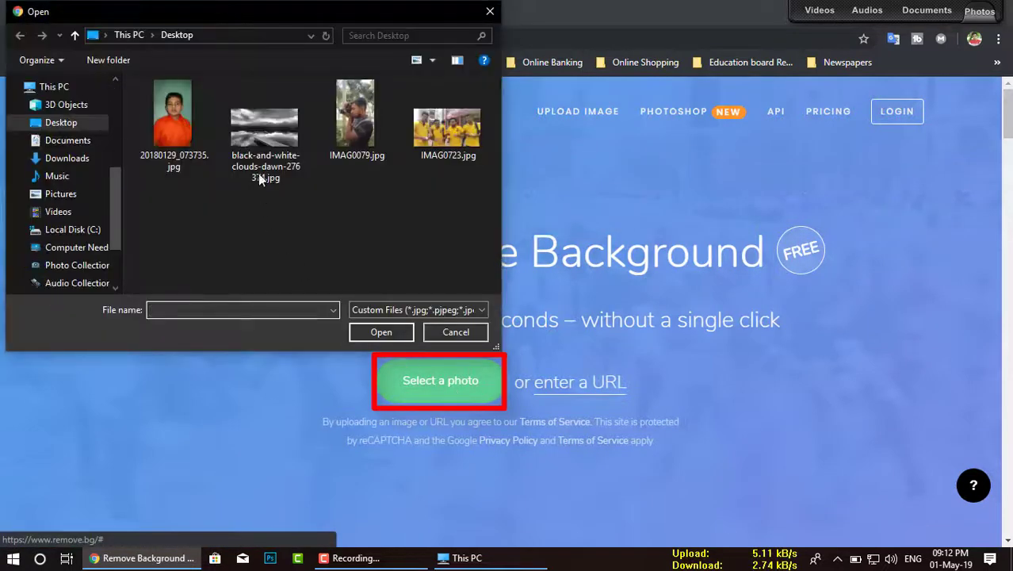
click(174, 119)
click(408, 331)
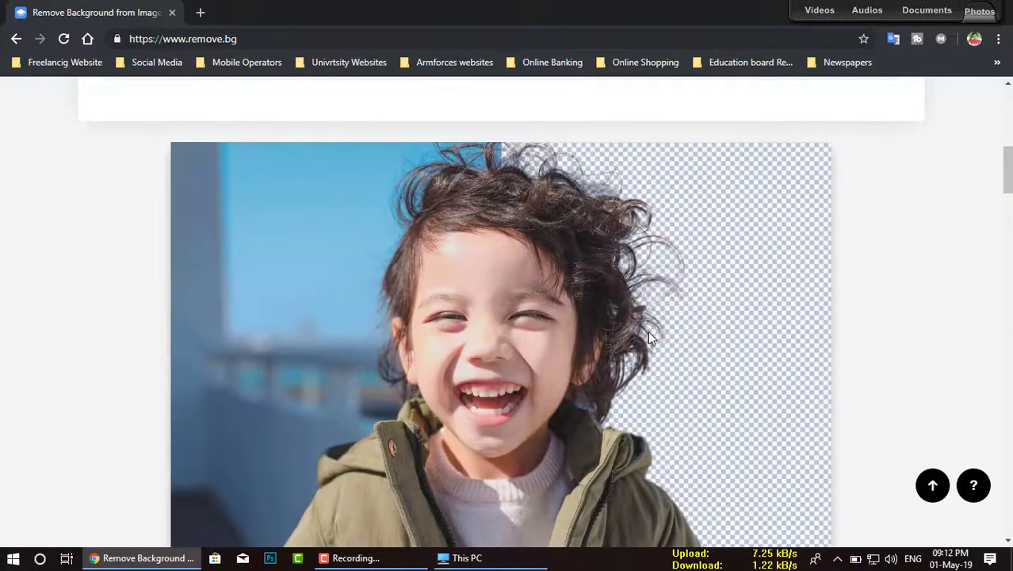
- Scroll through the results to compare the boy's original photo with its background-free version
scroll(648, 337, up, 2)
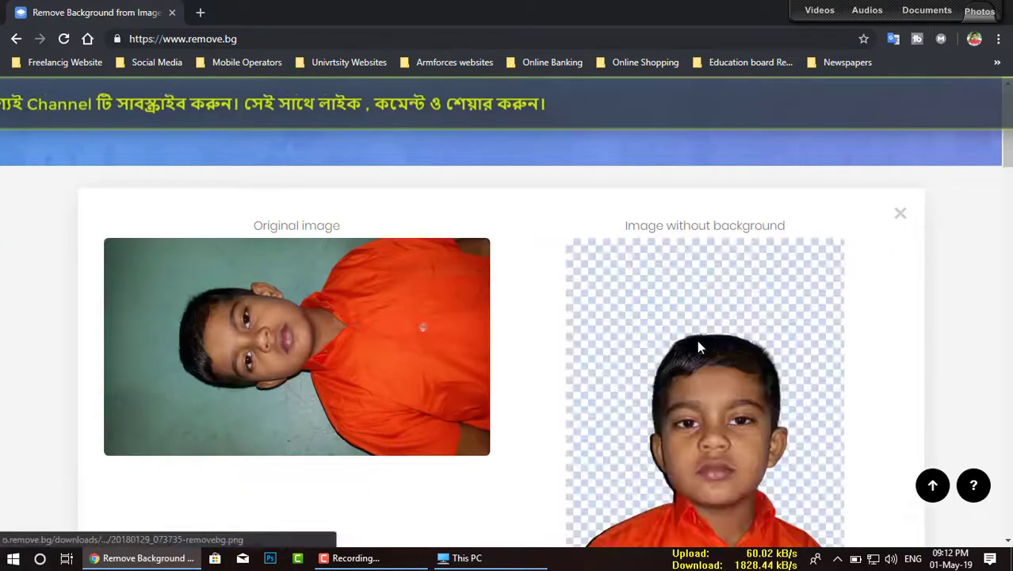
scroll(699, 346, down, 3)
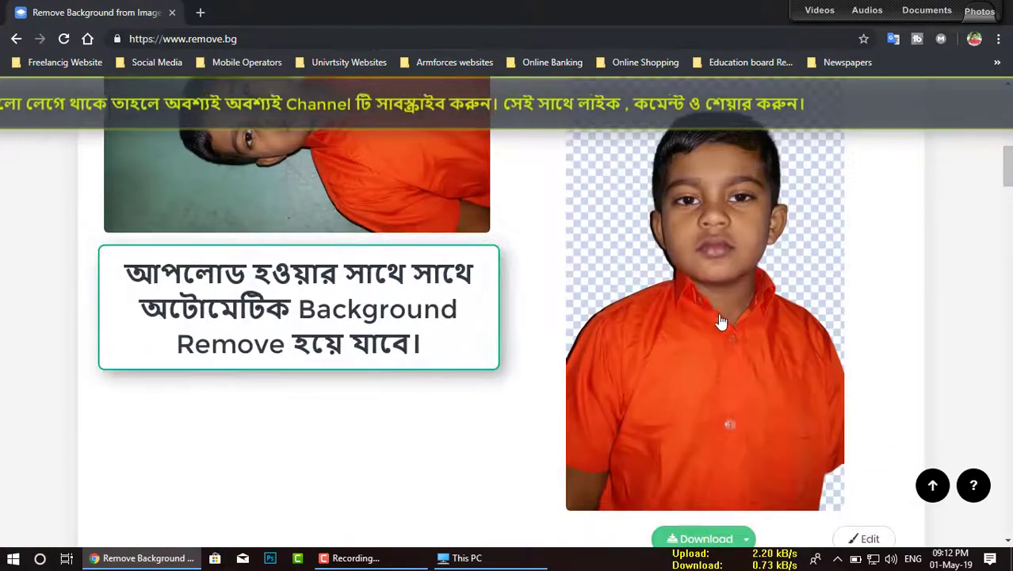
scroll(730, 329, down, 2)
scroll(735, 335, up, 2)
scroll(713, 341, down, 2)
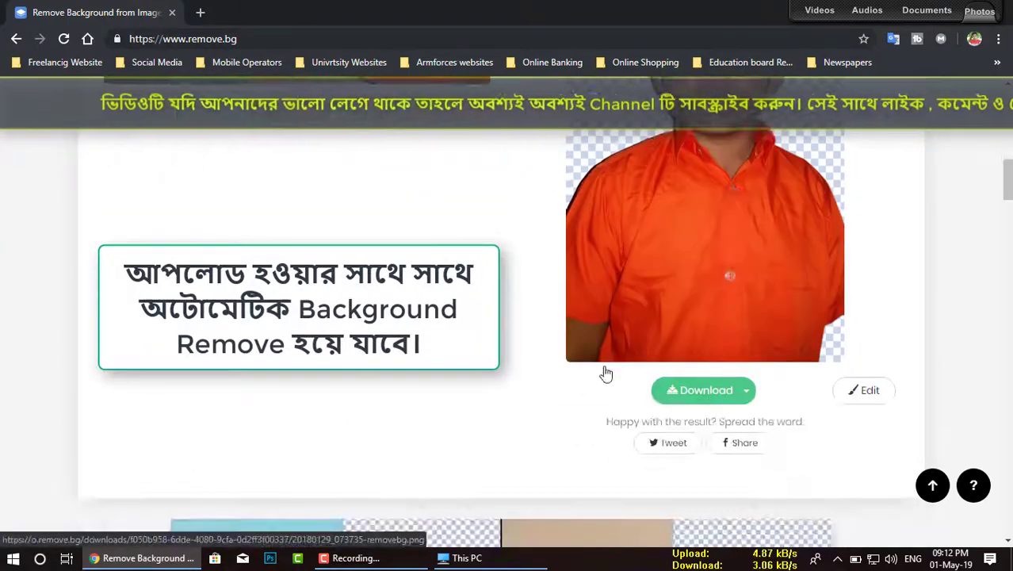
scroll(727, 267, up, 5)
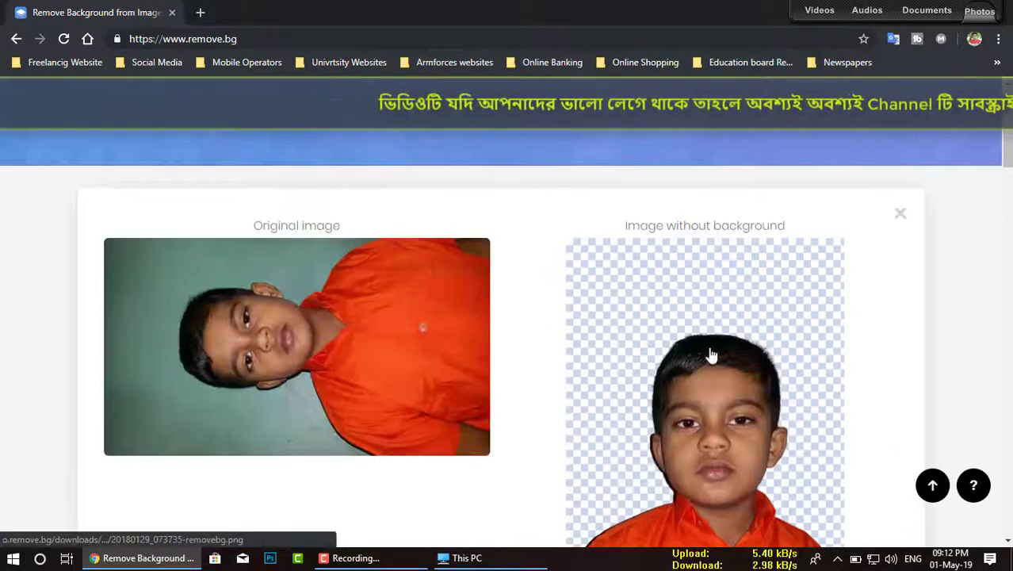
scroll(698, 355, down, 2)
scroll(660, 263, down, 3)
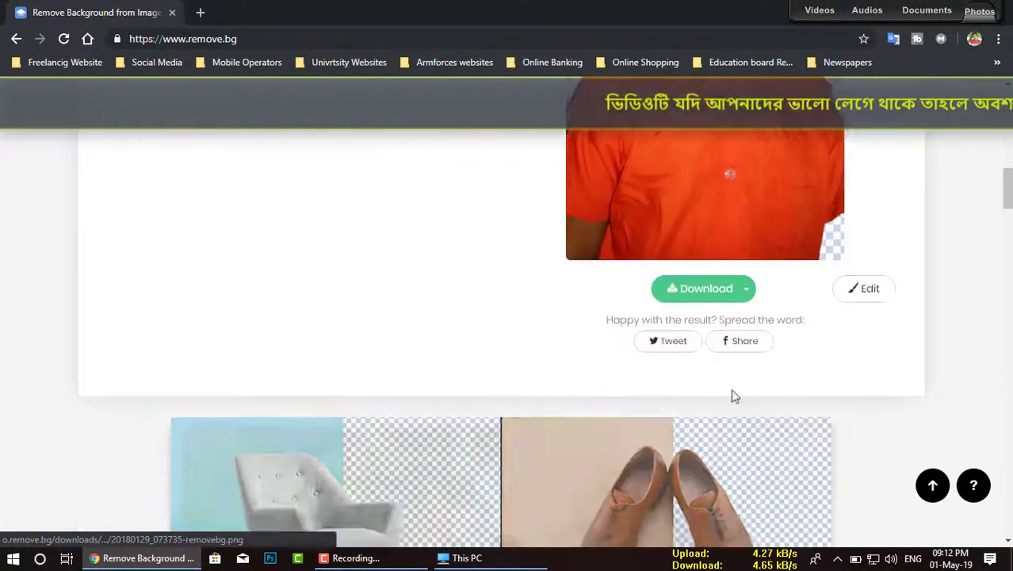
scroll(731, 397, down, 2)
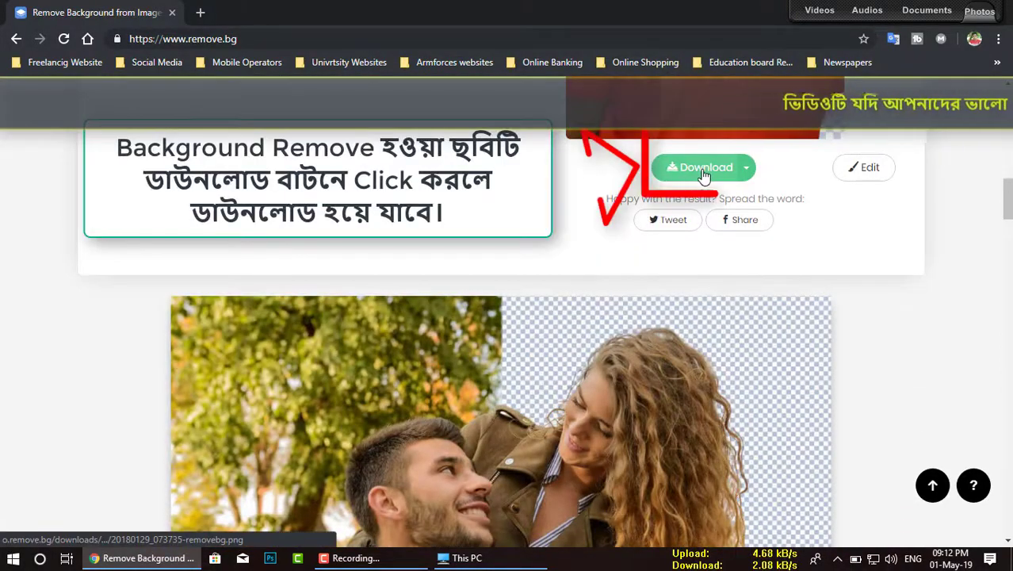
- Download 20180129_073735-removebg.png and save it to the Desktop via Free Download Manager
click(606, 161)
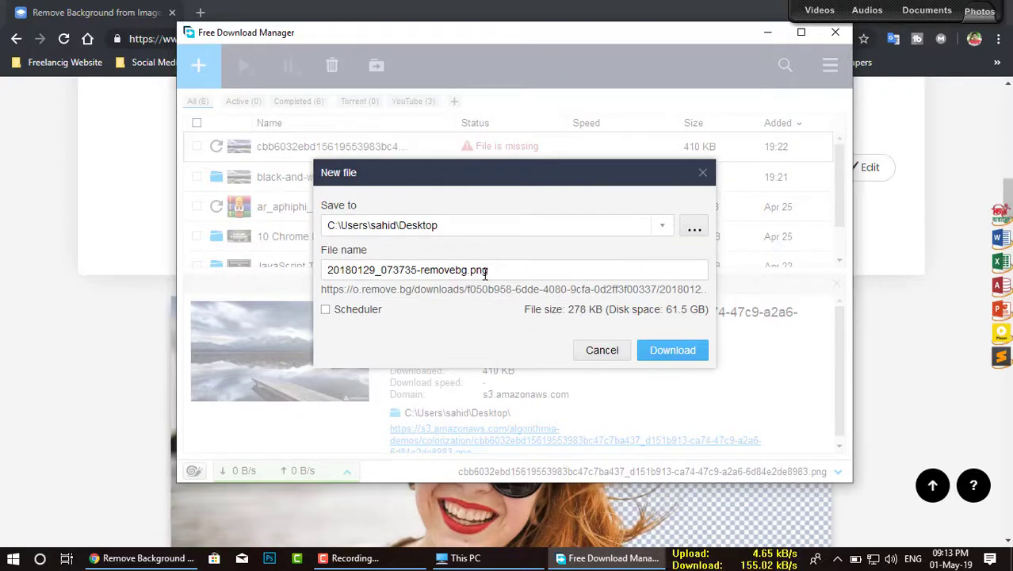
click(655, 354)
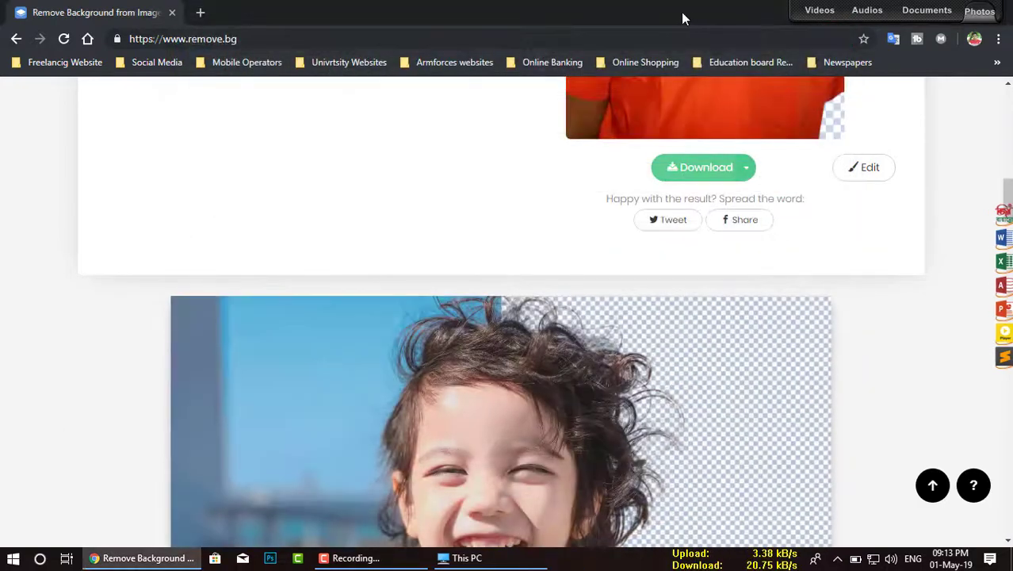
- View 20180129_073735-removebg.png from the desktop in Photos, zoomed in, then close it
double_click(681, 12)
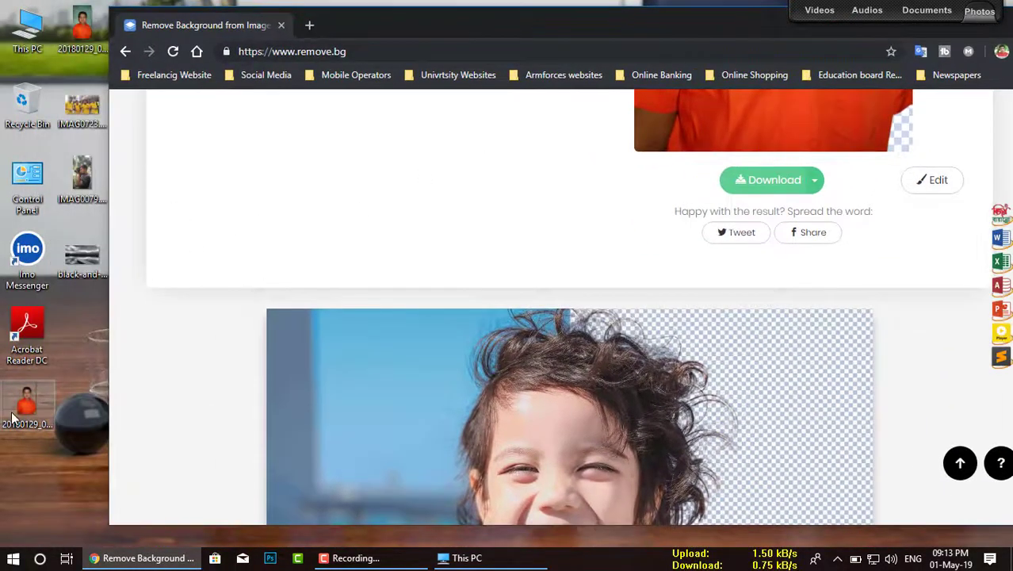
double_click(37, 401)
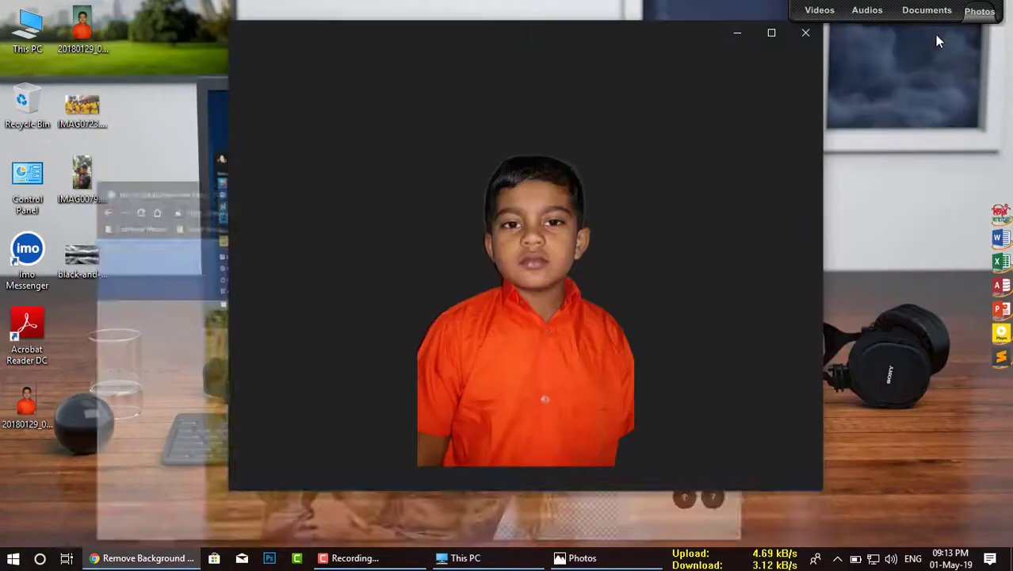
scroll(526, 269, up, 3)
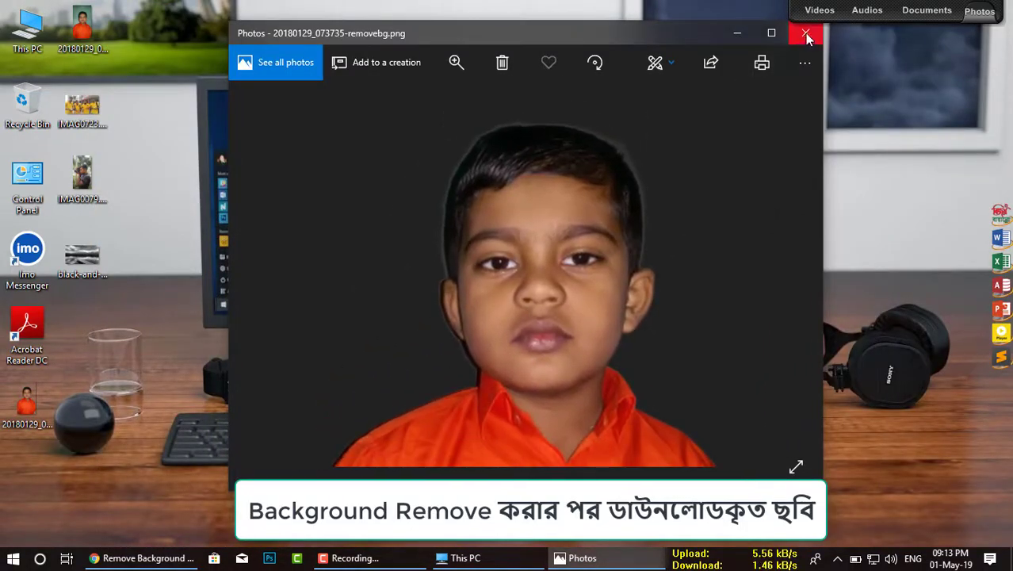
click(807, 35)
scroll(766, 306, up, 5)
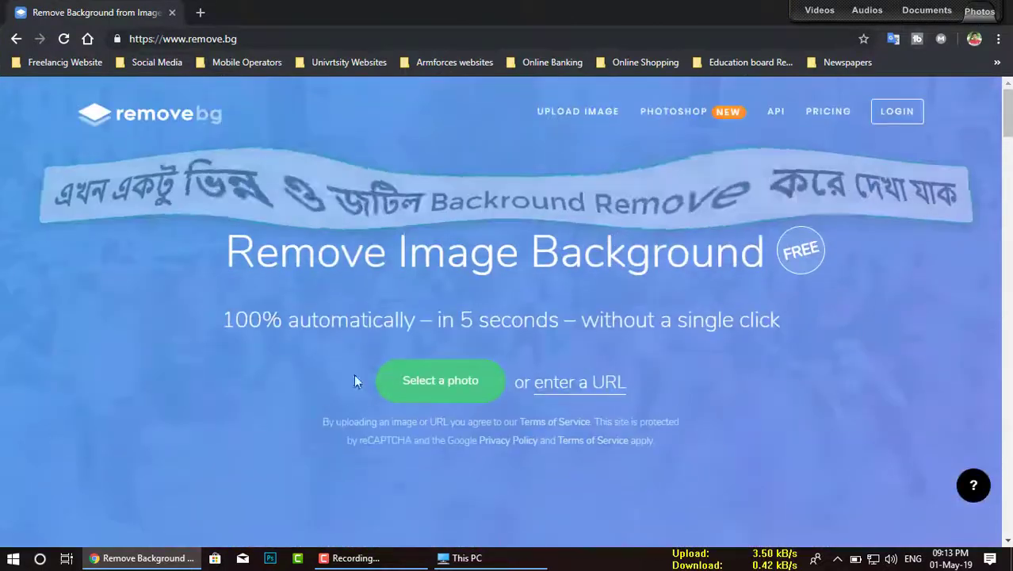
- Upload IMAG0079.jpg to remove.bg and scroll down to the man's cut-out result
click(456, 387)
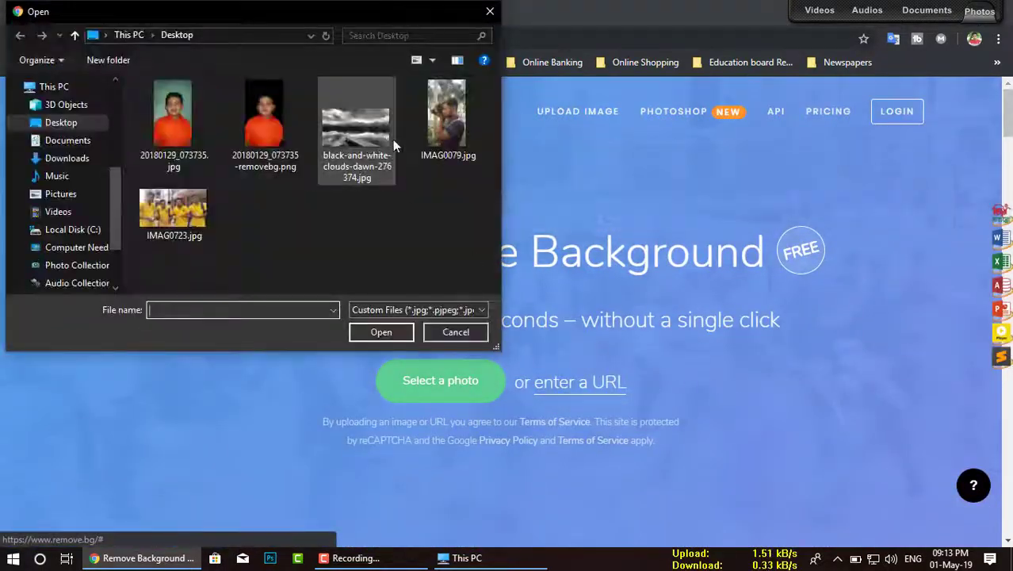
click(466, 140)
click(381, 332)
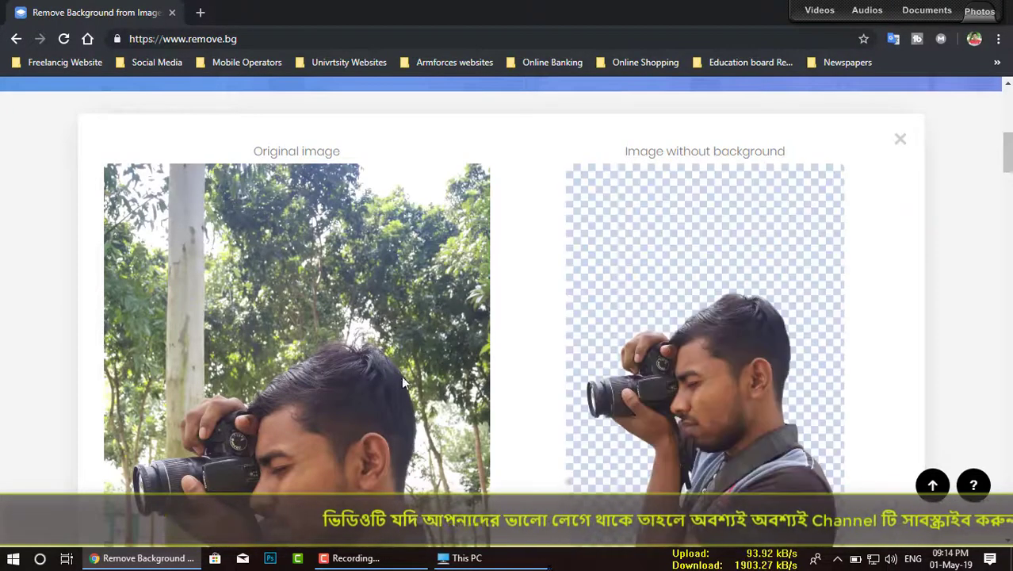
scroll(634, 368, down, 2)
scroll(634, 368, down, 1)
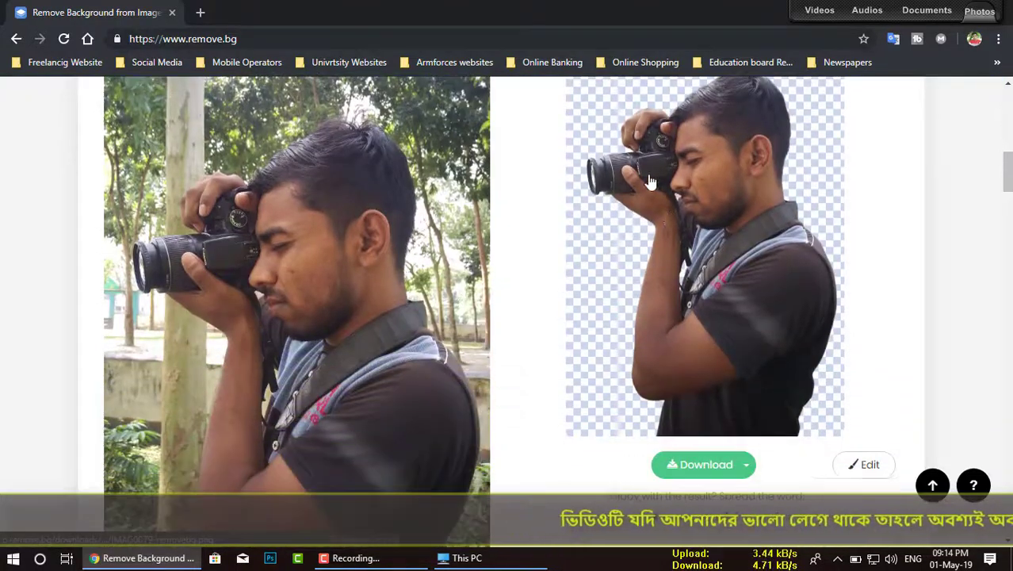
scroll(532, 419, down, 1)
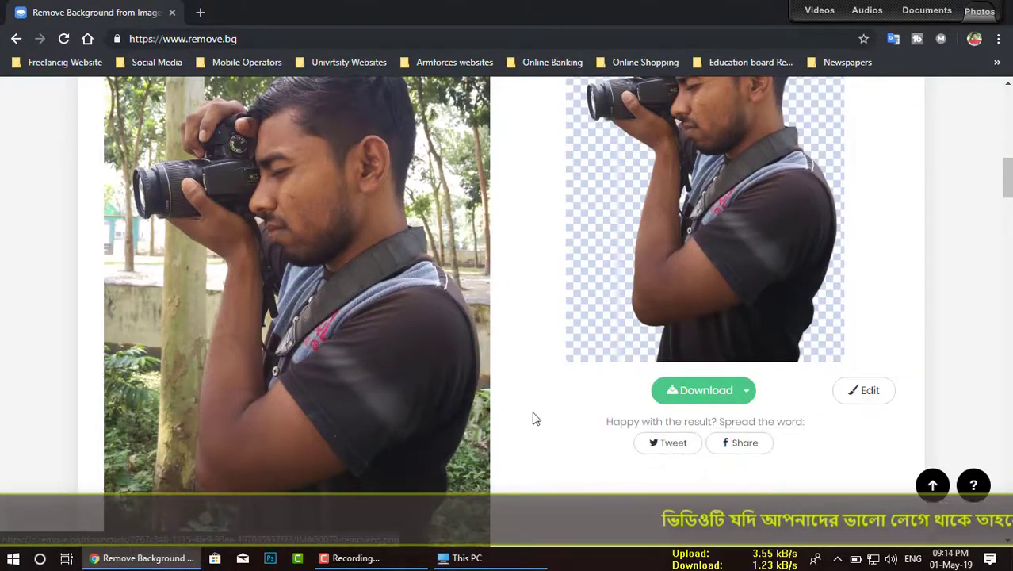
- Open the man's cut-out in the remove.bg editor
click(872, 392)
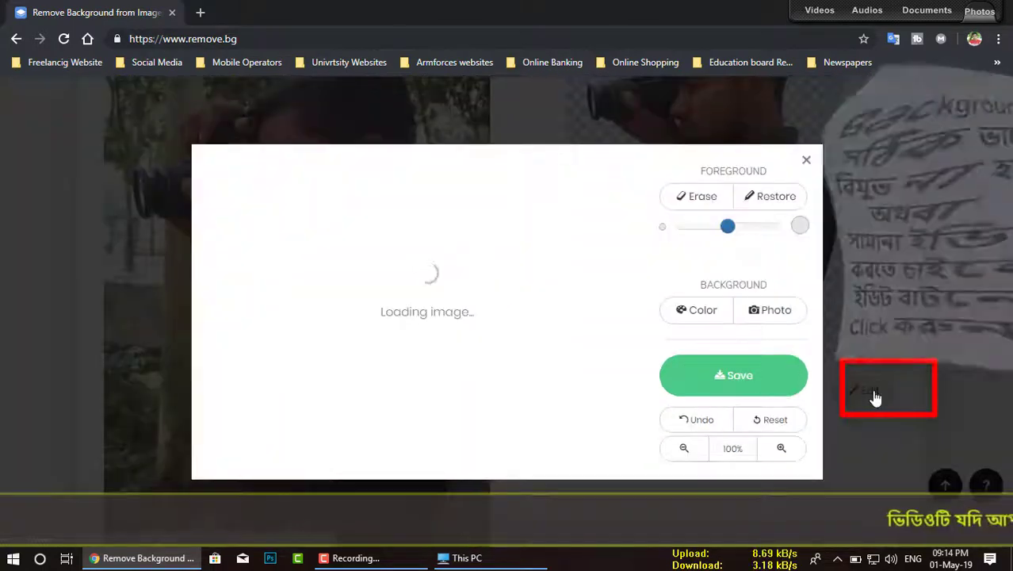
scroll(416, 318, down, 2)
scroll(416, 318, down, 1)
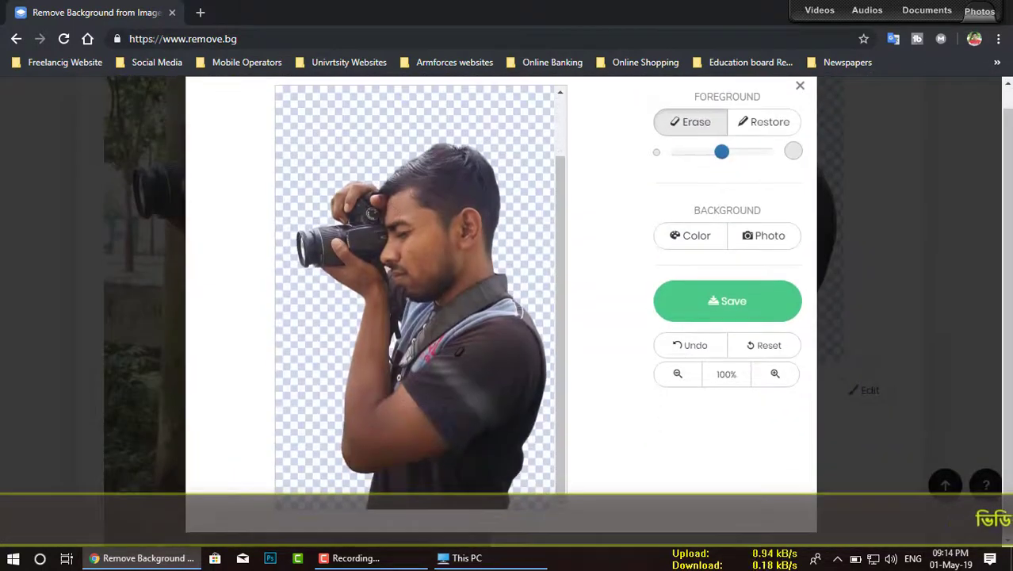
scroll(416, 317, up, 2)
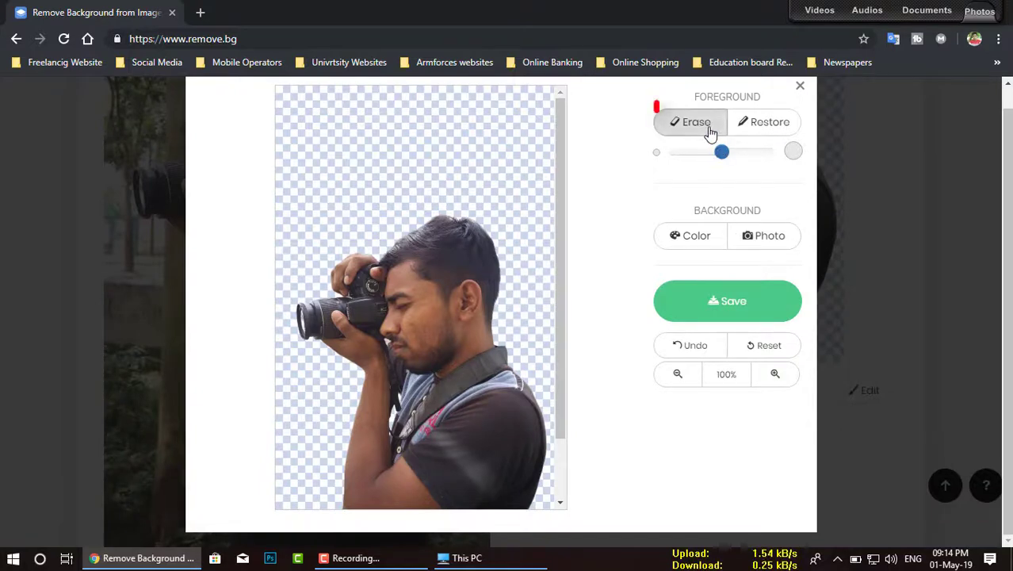
- Erase a stripe through the man's hair and face, then paint it back with Restore
click(711, 127)
drag(438, 213, 458, 333)
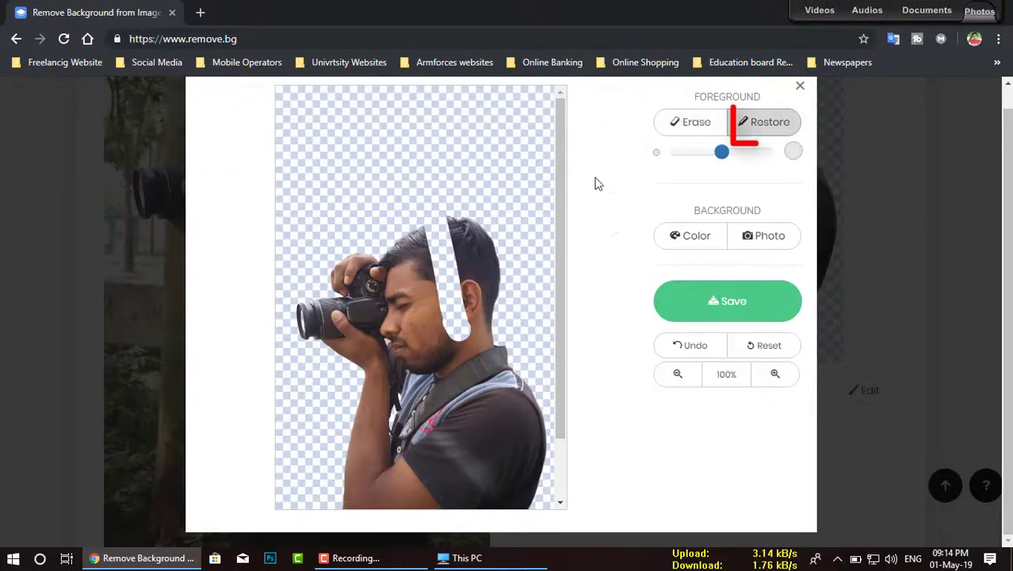
drag(468, 210, 442, 238)
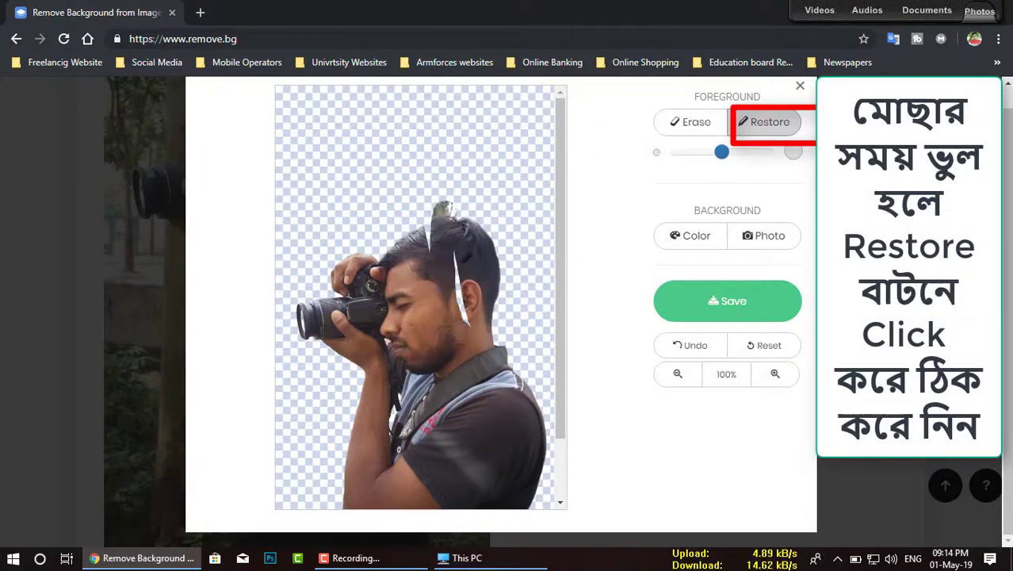
drag(460, 277, 469, 363)
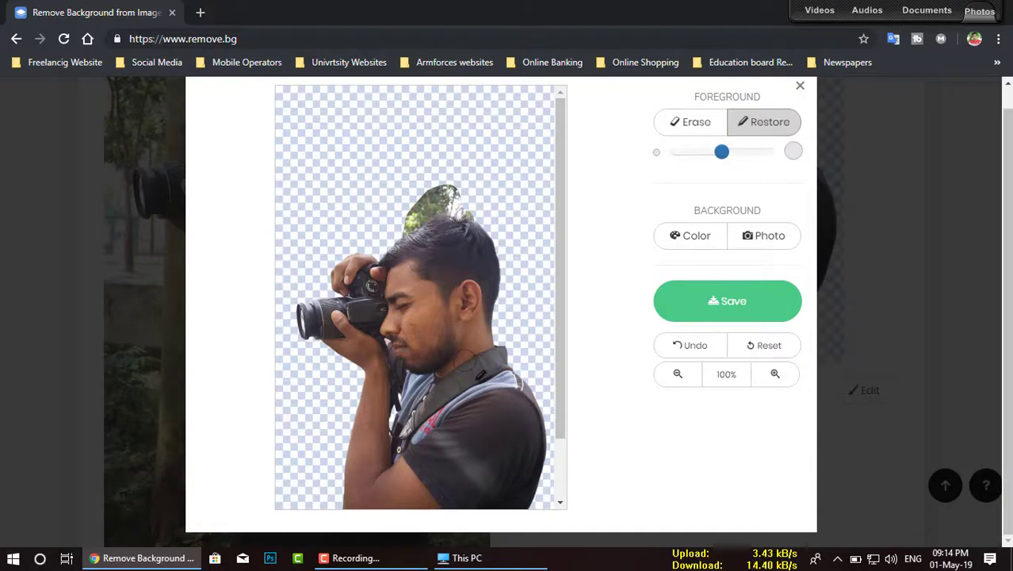
click(694, 345)
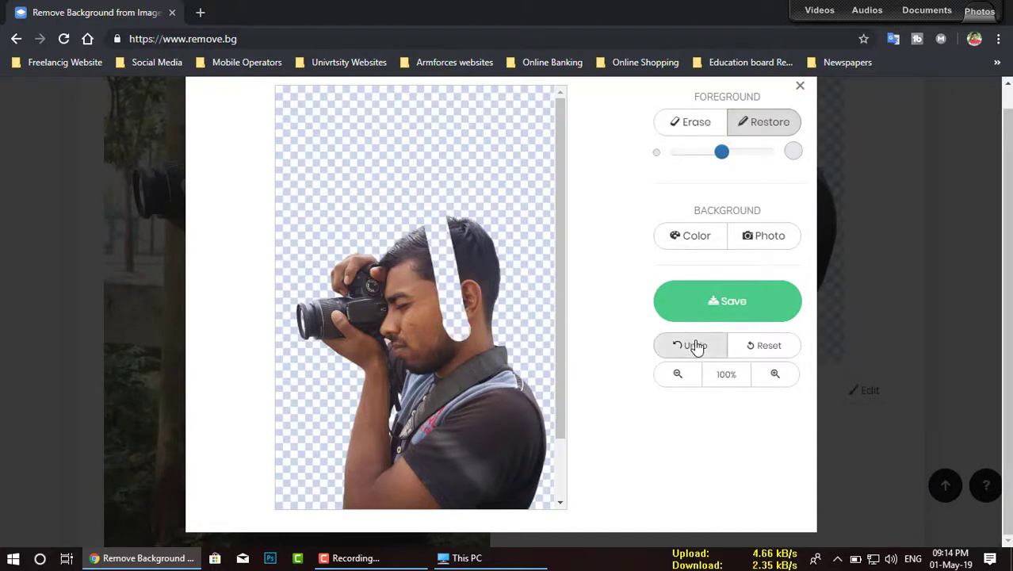
click(695, 346)
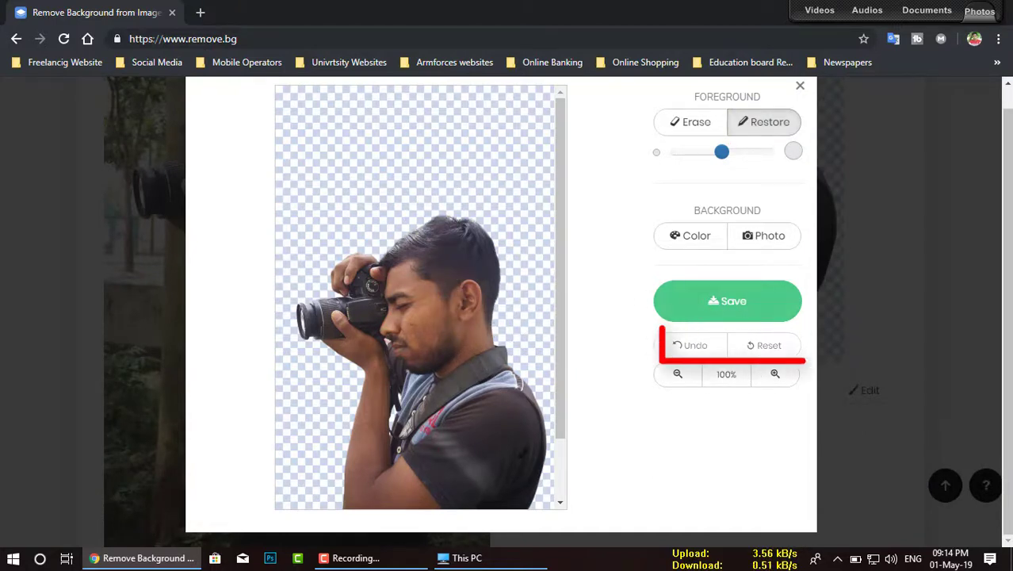
- Try dark red, blue and cyan backgrounds, clear back to transparent, then show Photo backgrounds
click(692, 247)
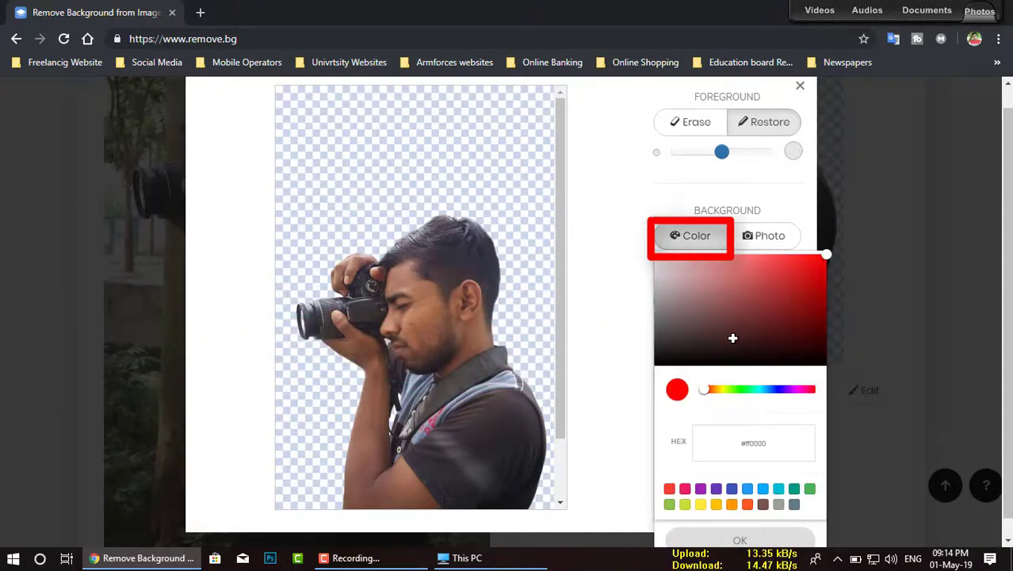
mouse_move(775, 289)
mouse_down()
mouse_move(816, 318)
mouse_move(785, 291)
mouse_move(823, 260)
mouse_up()
click(754, 389)
click(774, 388)
click(762, 389)
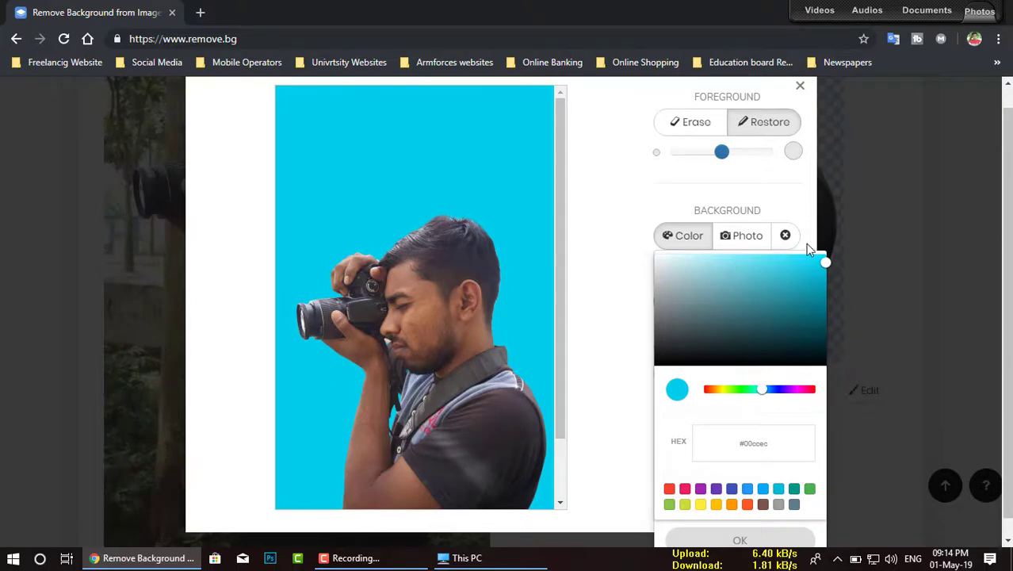
click(785, 237)
click(765, 240)
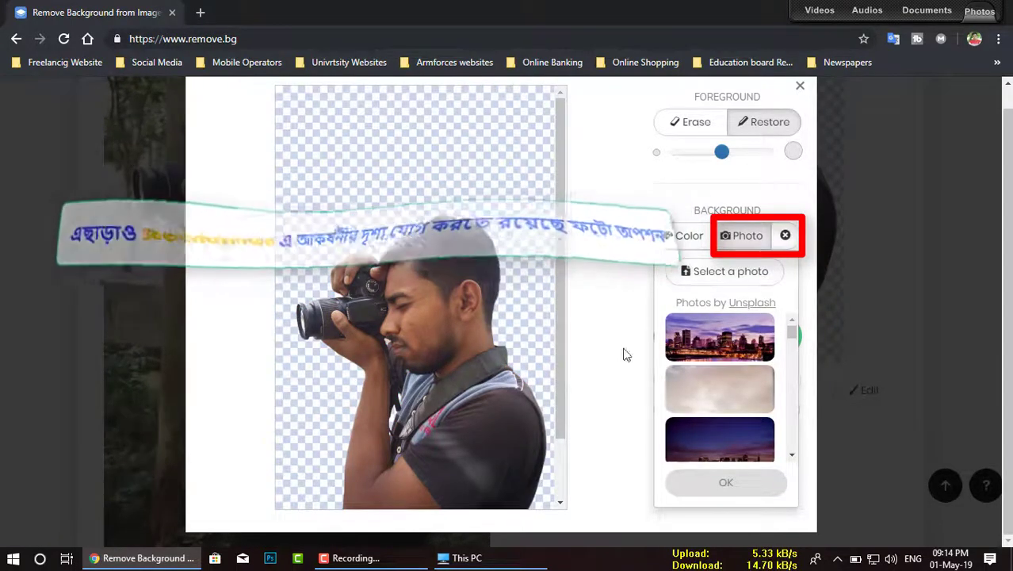
- Set the blue-sky city skyline photo as the man's background
click(737, 346)
scroll(690, 405, down, 2)
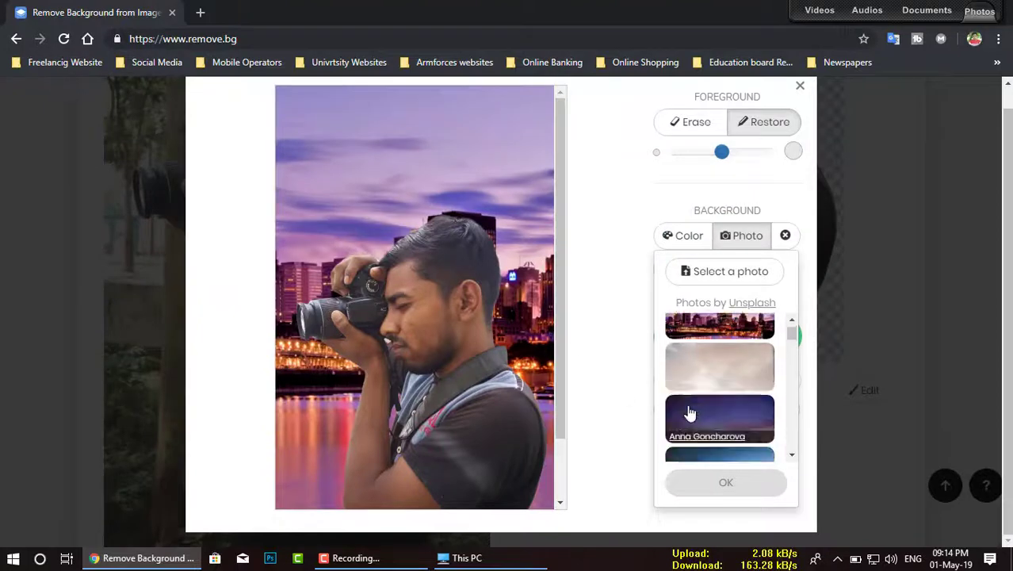
scroll(698, 397, down, 2)
click(734, 365)
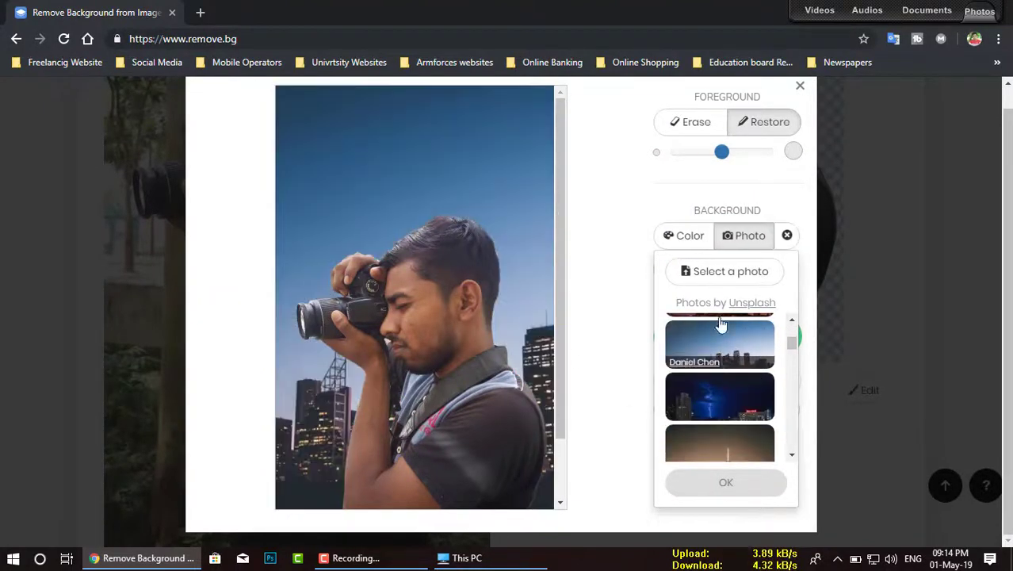
scroll(765, 360, down, 1)
click(749, 483)
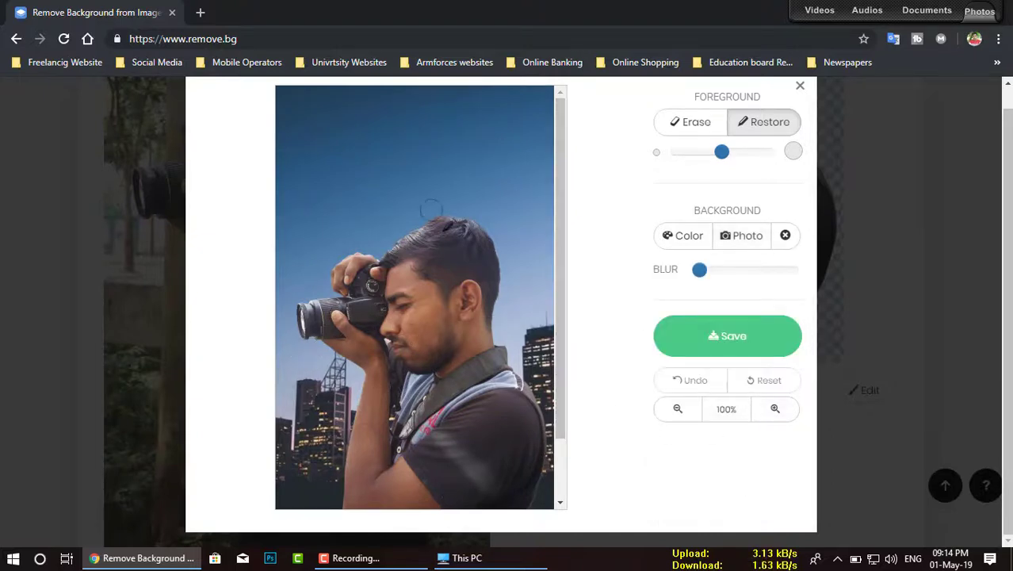
- Slightly blur the skyline background and open the downloaded 297 KB PNG in a viewer
drag(701, 275, 752, 273)
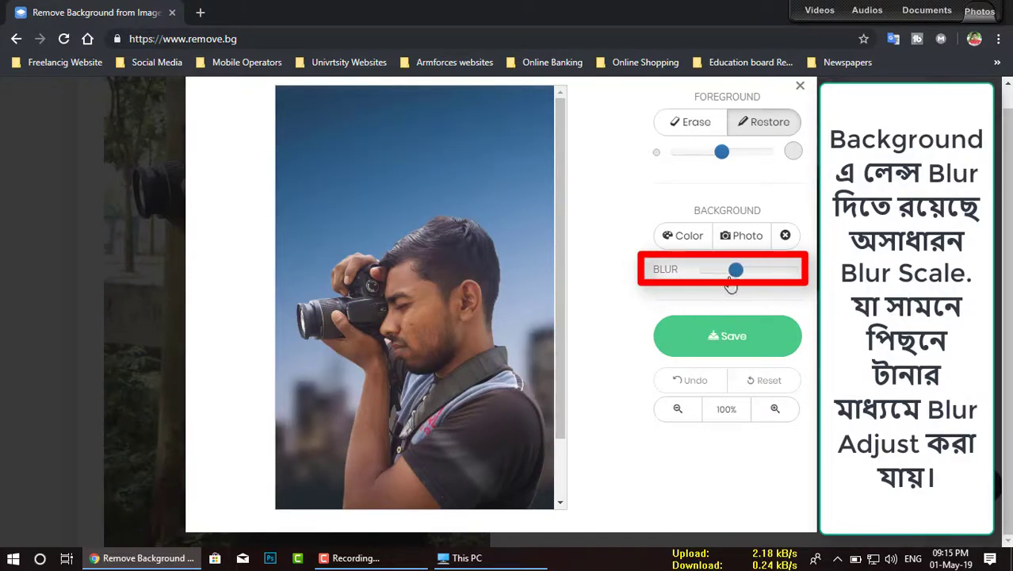
drag(725, 286, 721, 285)
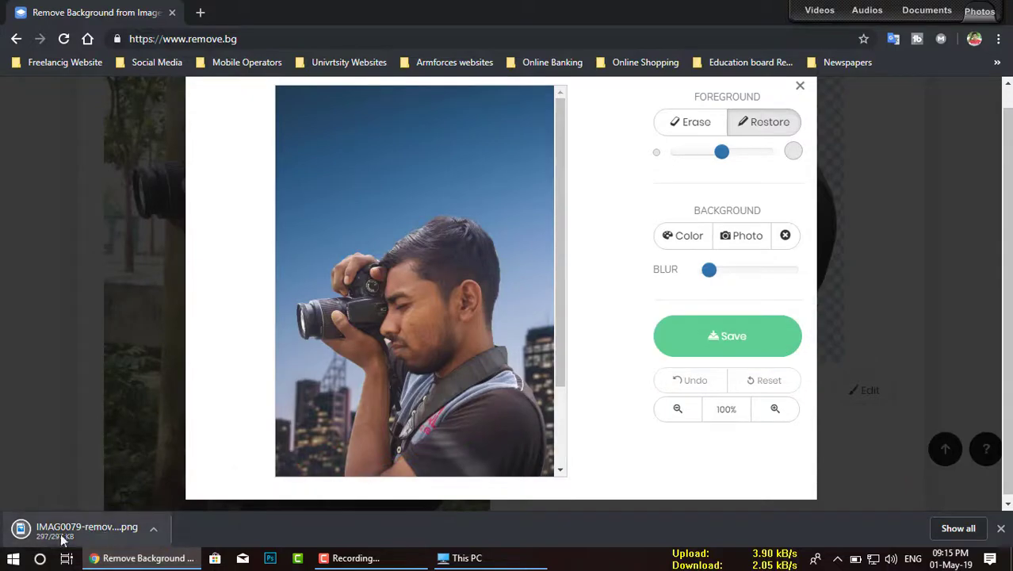
click(154, 532)
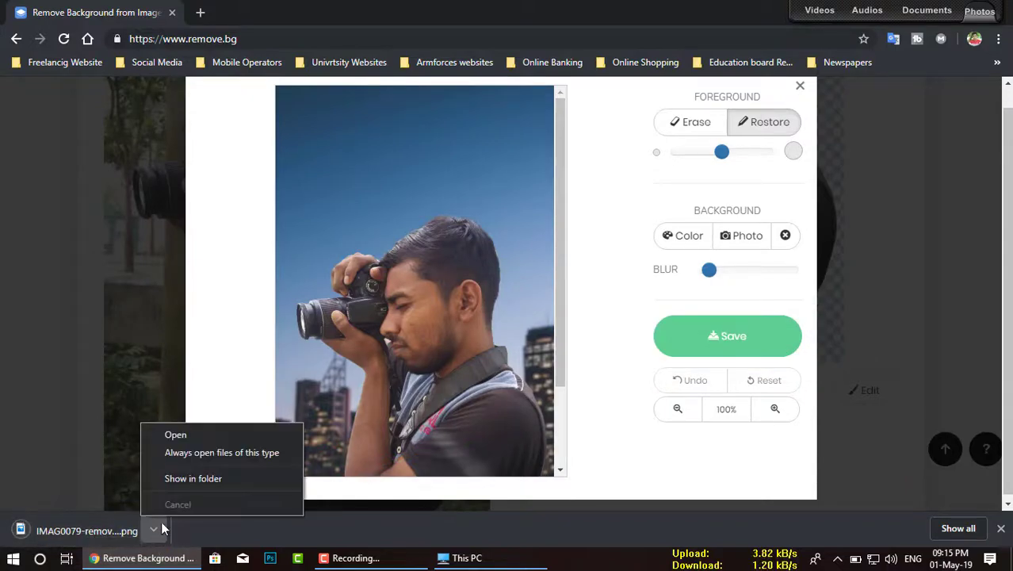
click(176, 435)
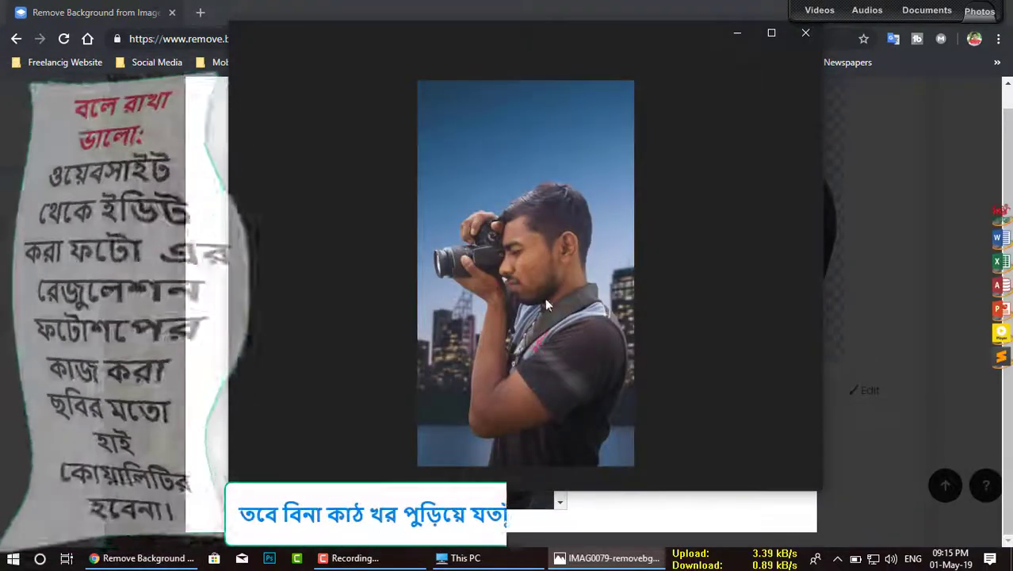
- Zoom in and pan over IMAG0079-removebg.png to inspect the face, then close Photos
scroll(542, 282, up, 3)
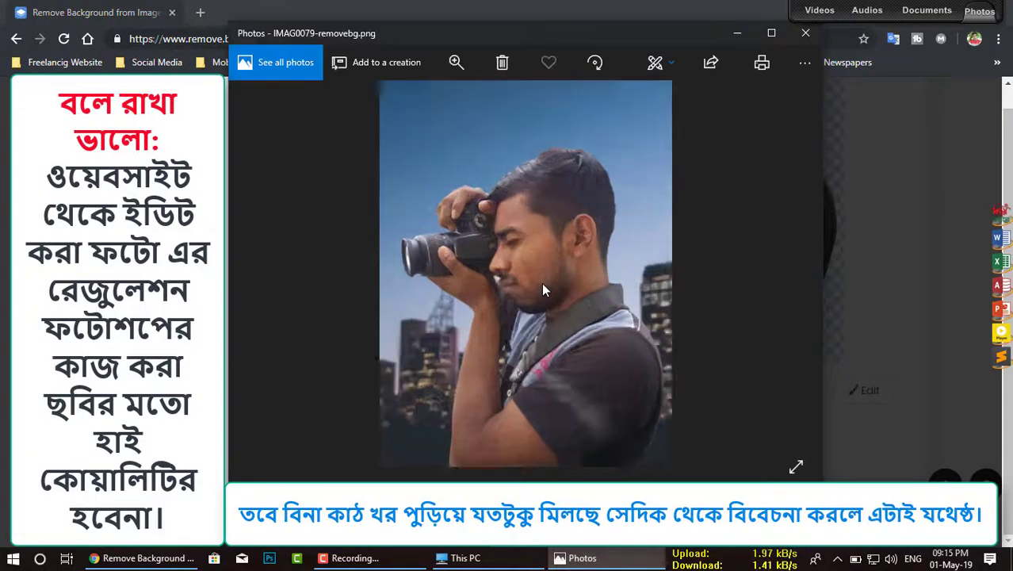
drag(560, 260, 565, 317)
scroll(553, 361, down, 3)
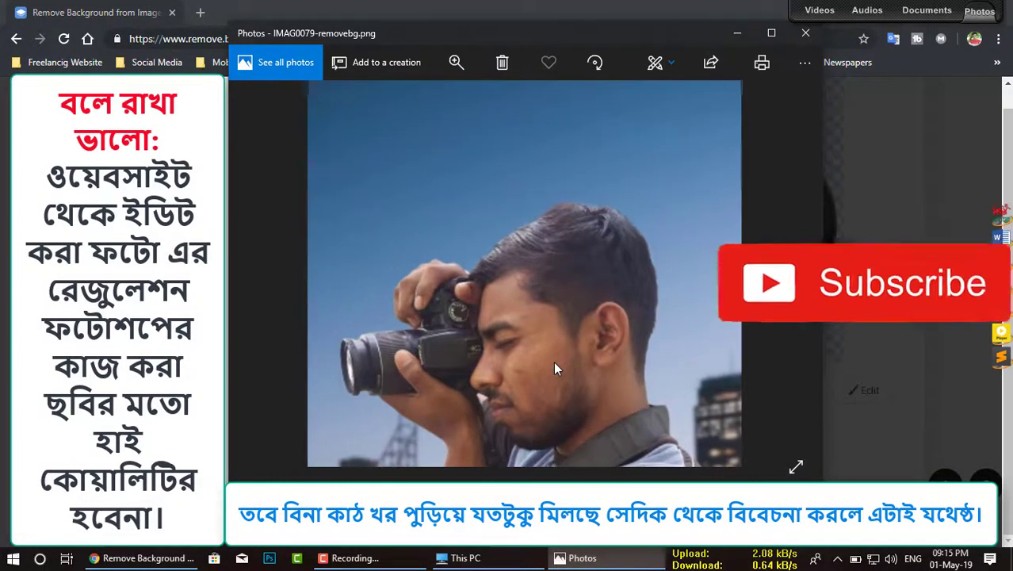
click(792, 35)
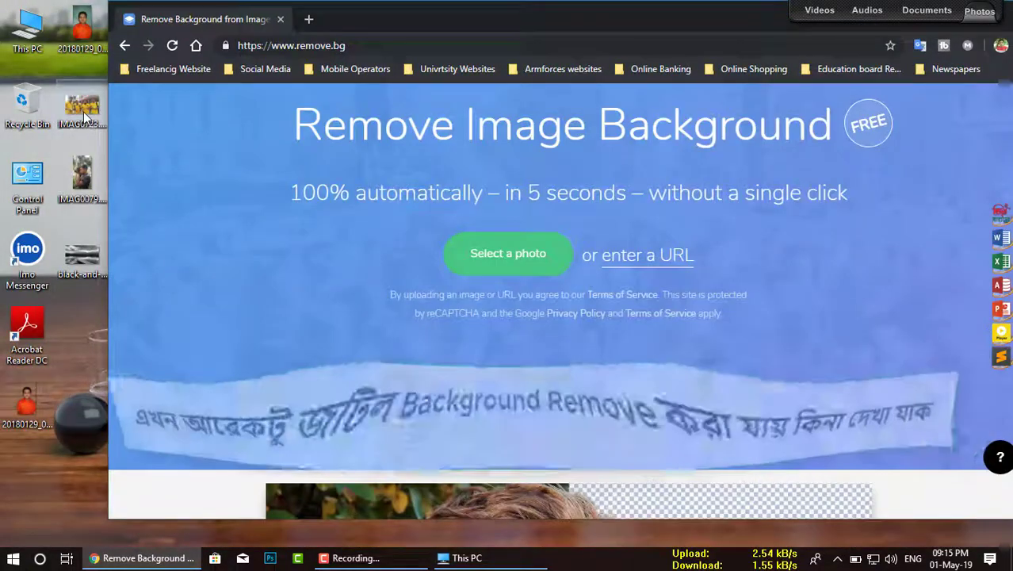
- Drag IMAG0723 from the desktop onto remove.bg to upload the group photo
drag(84, 112, 547, 229)
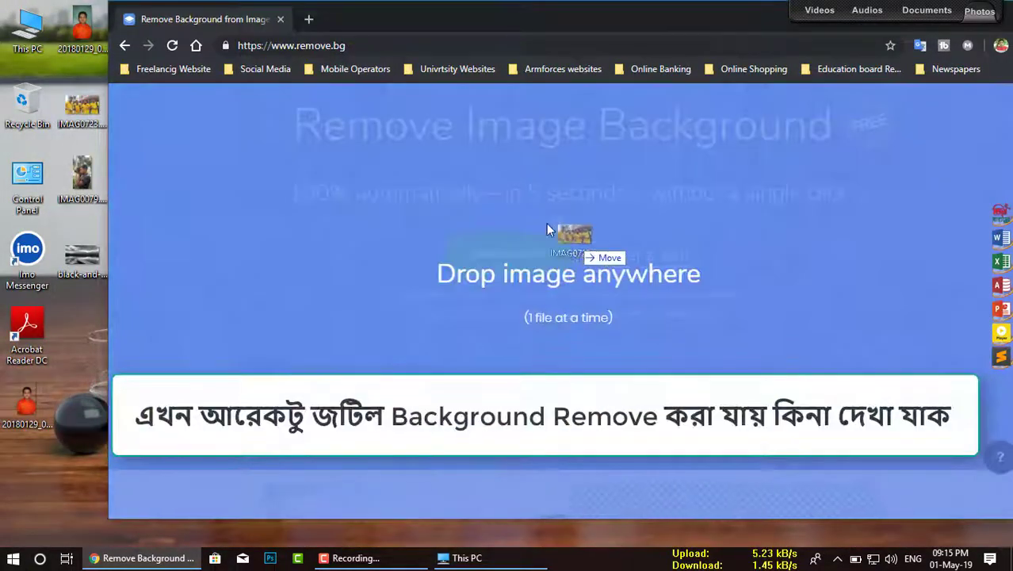
drag(480, 305, 484, 301)
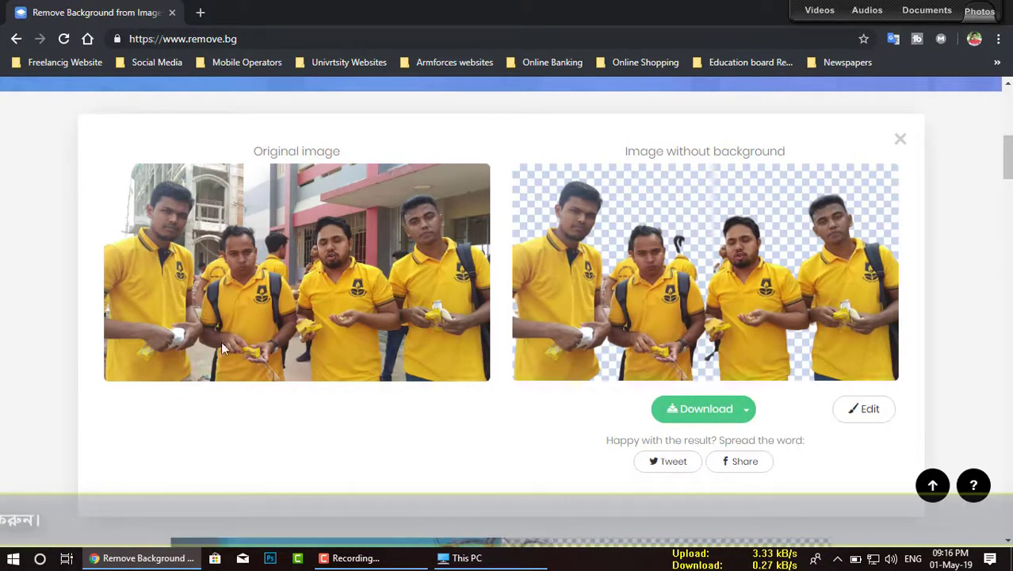
- In the editor, shrink the eraser brush and erase the dark patch behind a shoulder
click(870, 410)
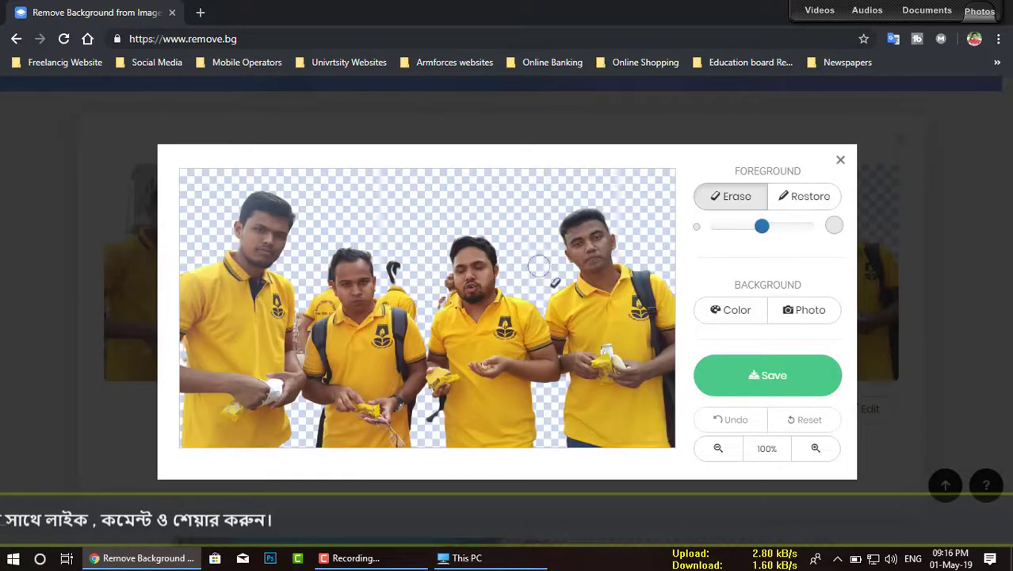
drag(761, 226, 732, 226)
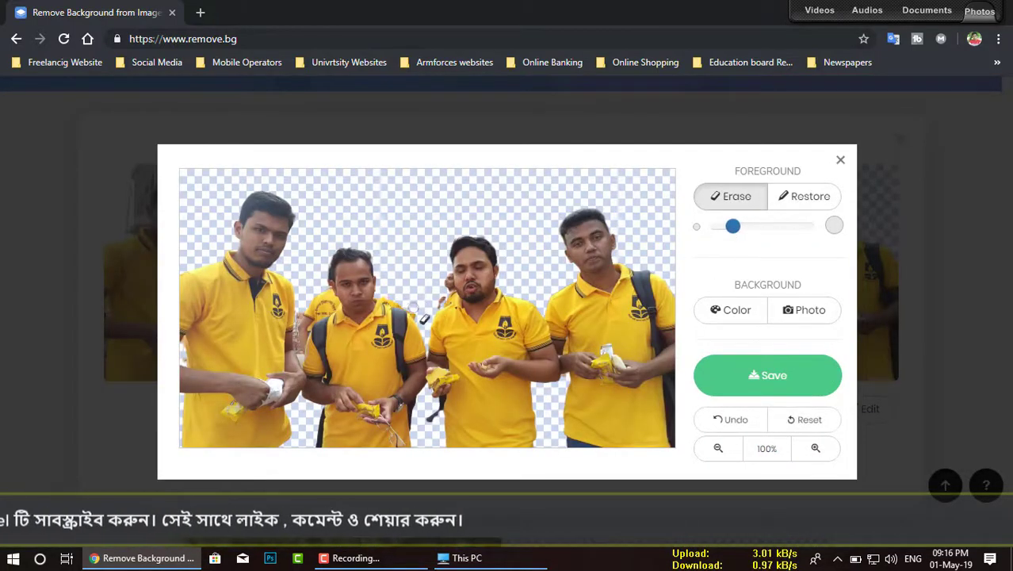
click(730, 420)
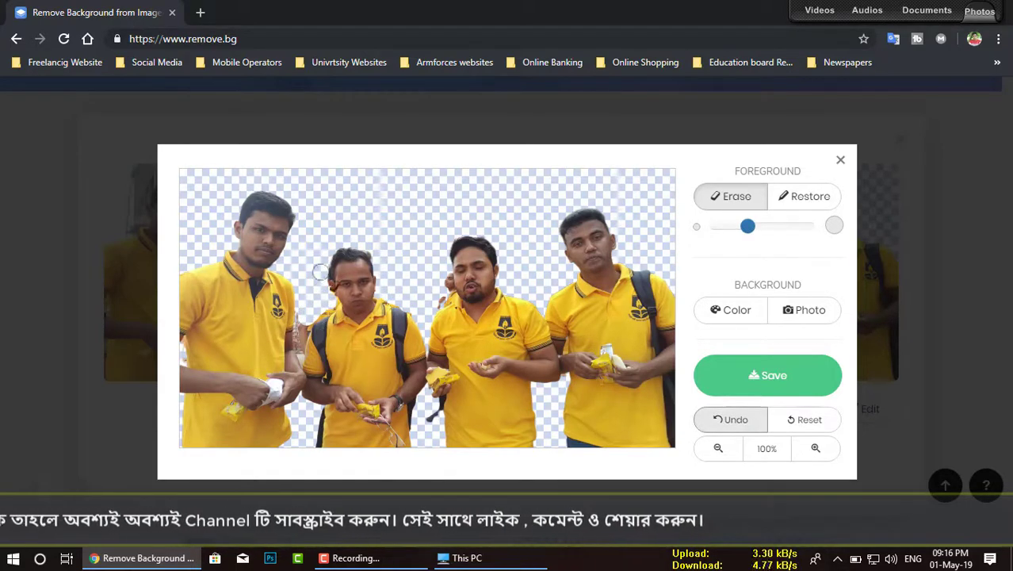
drag(446, 274, 448, 306)
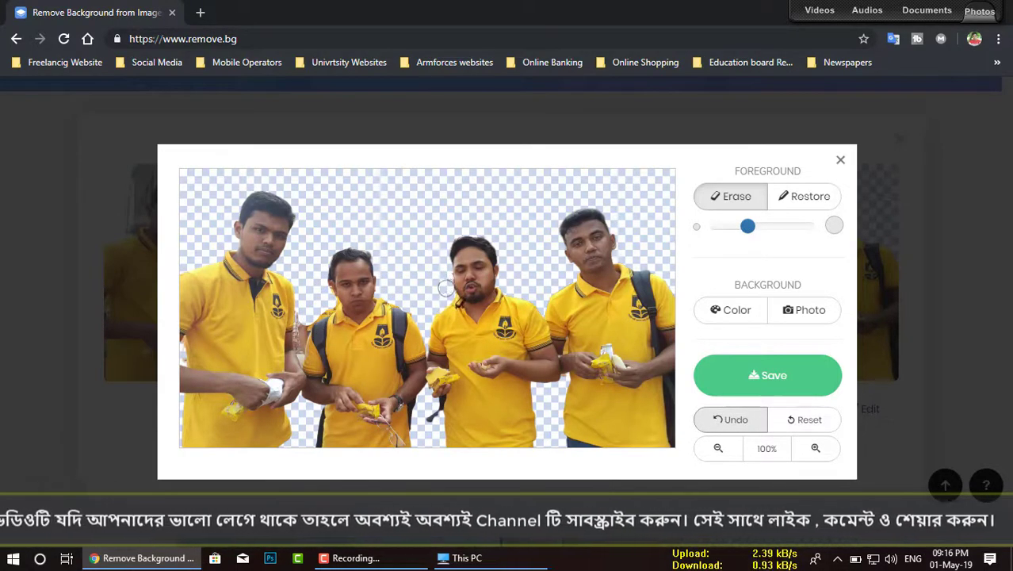
drag(748, 226, 721, 226)
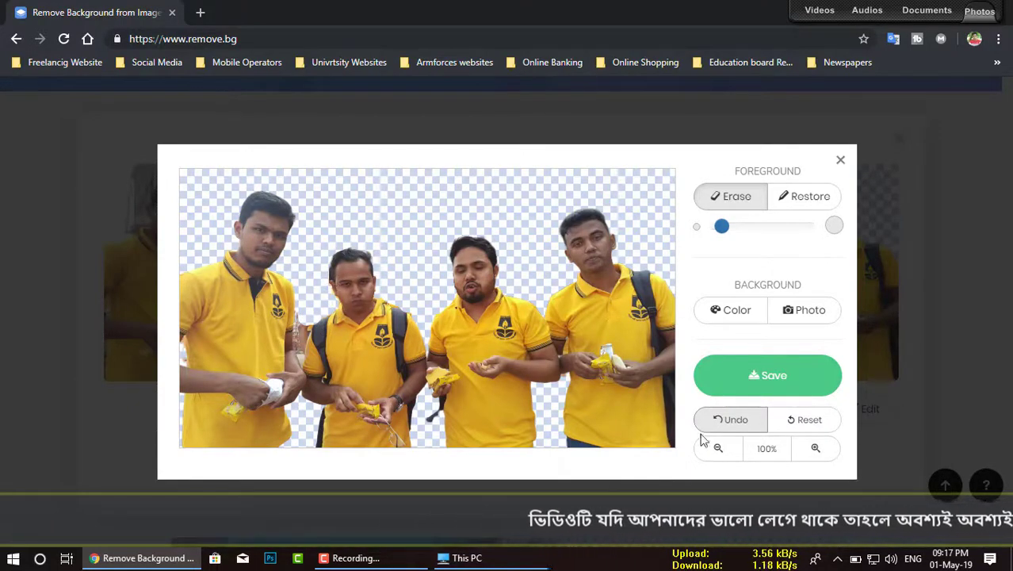
- Give the group cutout a cyan background, save it and inspect the downloaded image
click(730, 310)
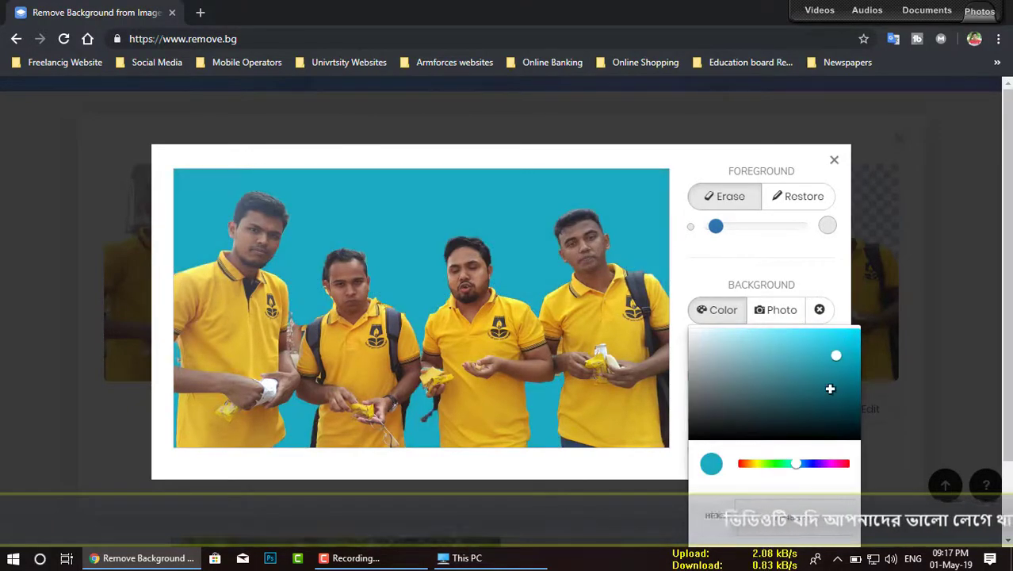
click(650, 373)
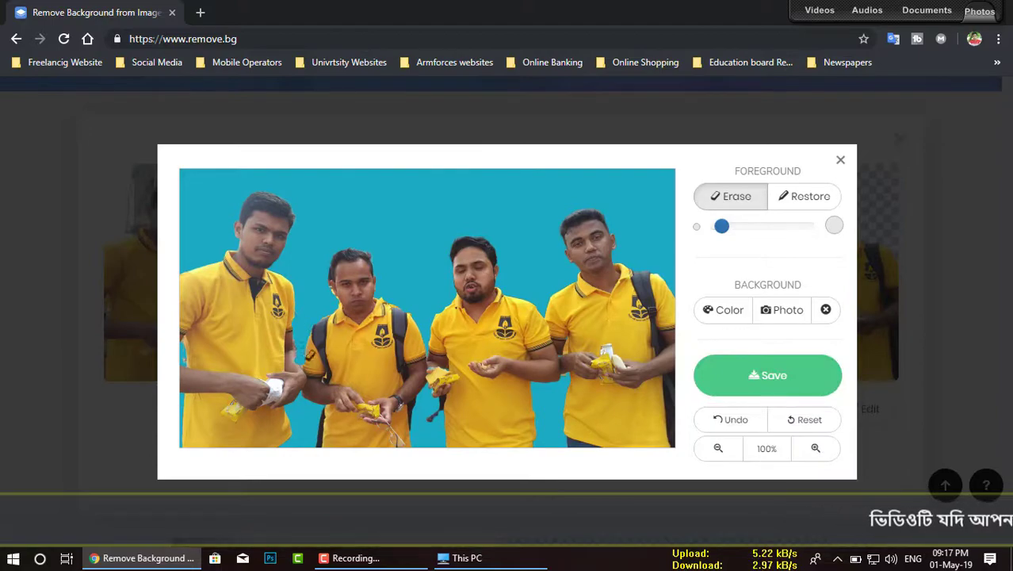
click(215, 441)
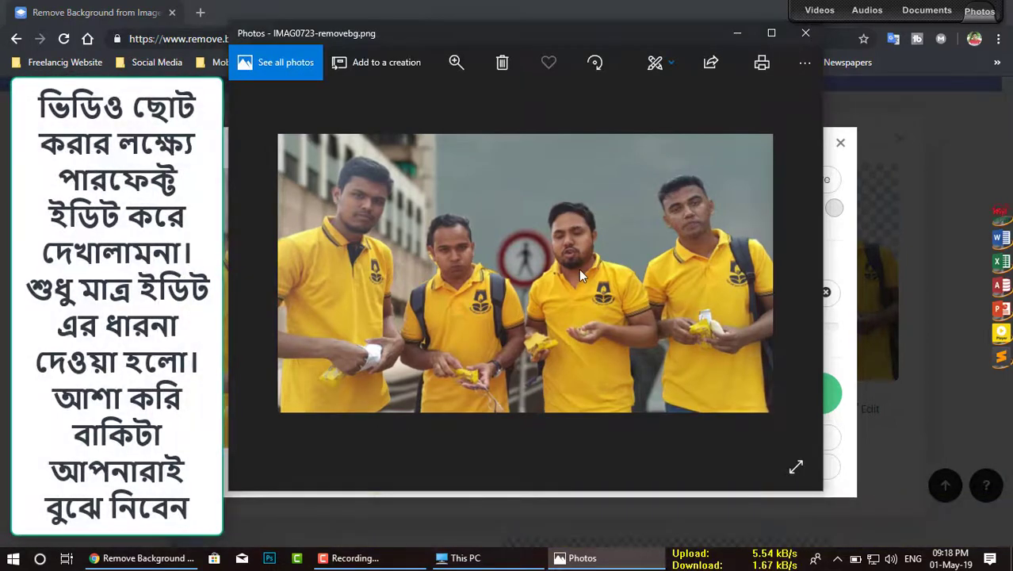
scroll(578, 268, up, 2)
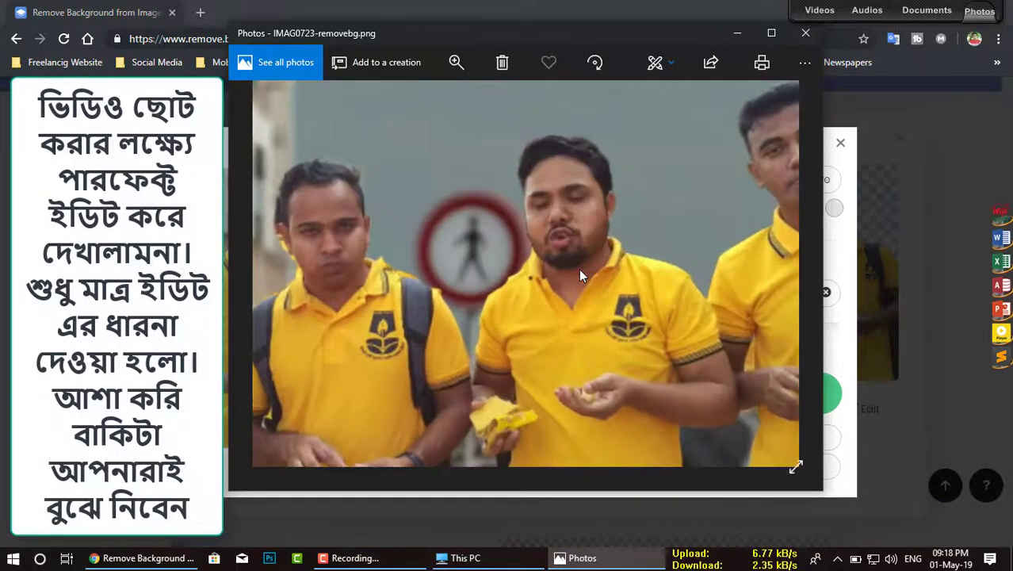
scroll(582, 268, down, 2)
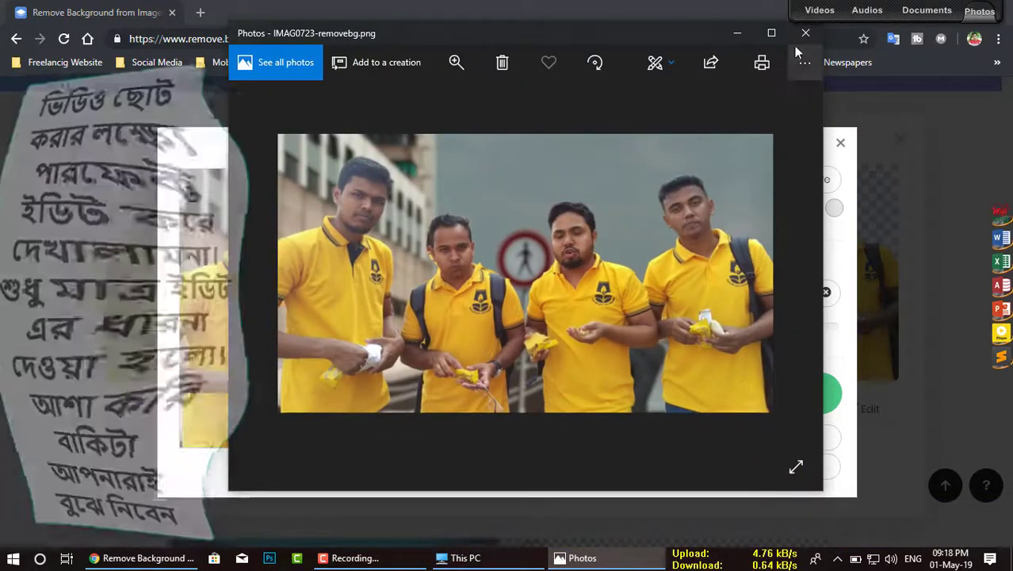
click(804, 35)
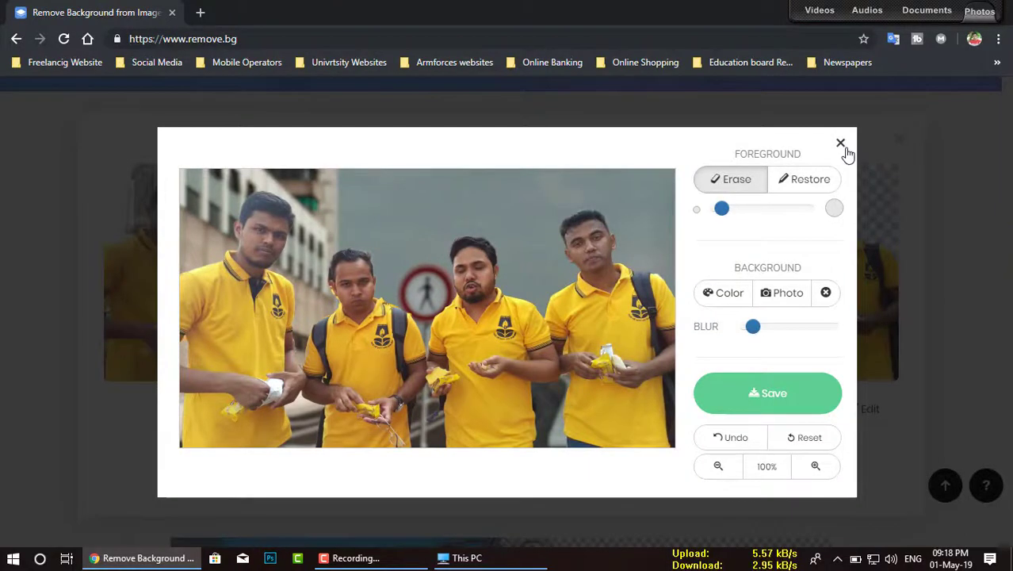
- Close the remove.bg background editor
click(841, 144)
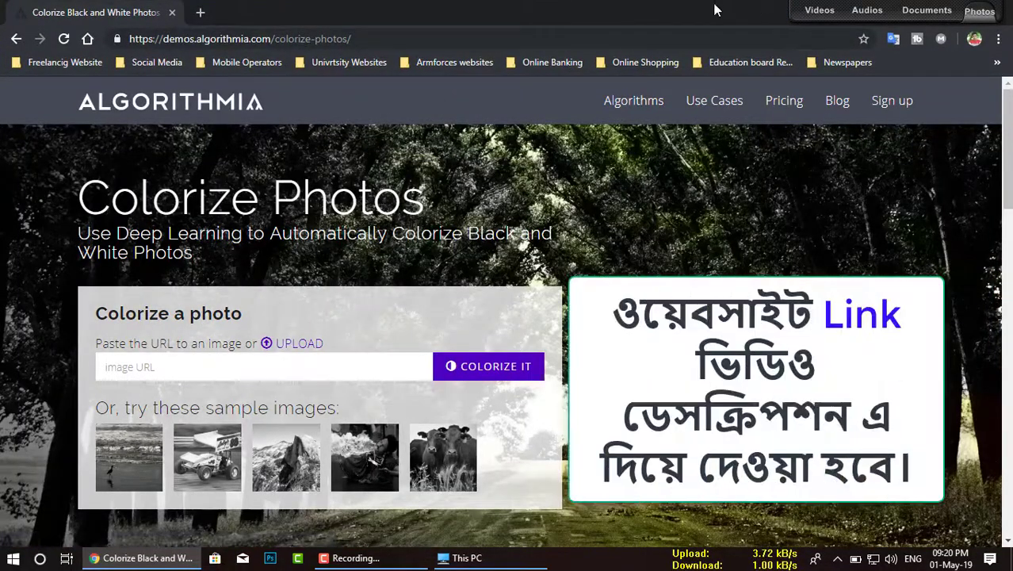
- Restore Chrome and preview black-and-white-clouds-dawn-276374.jpg zoomed in Photos, then minimize it
double_click(714, 11)
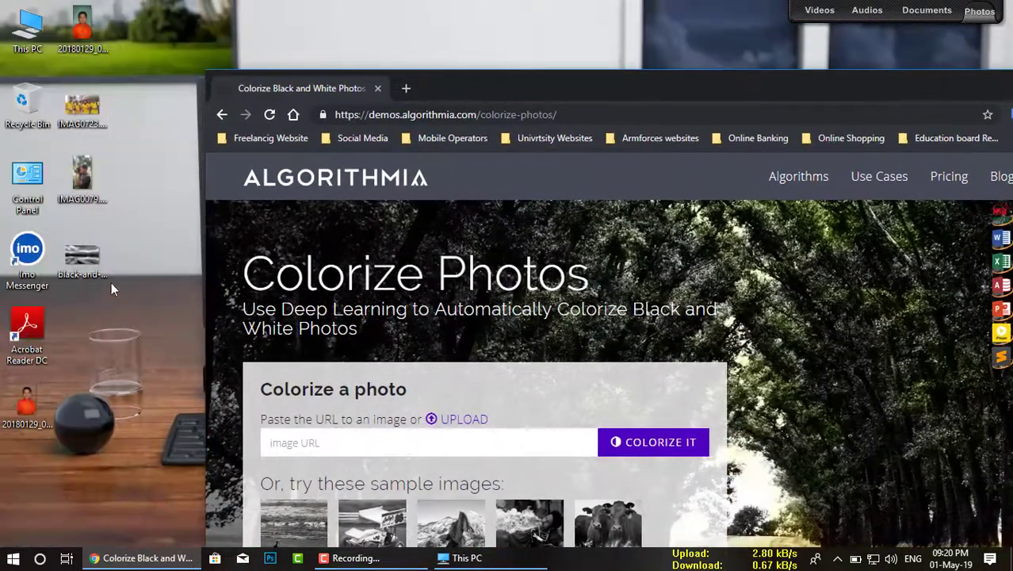
double_click(83, 261)
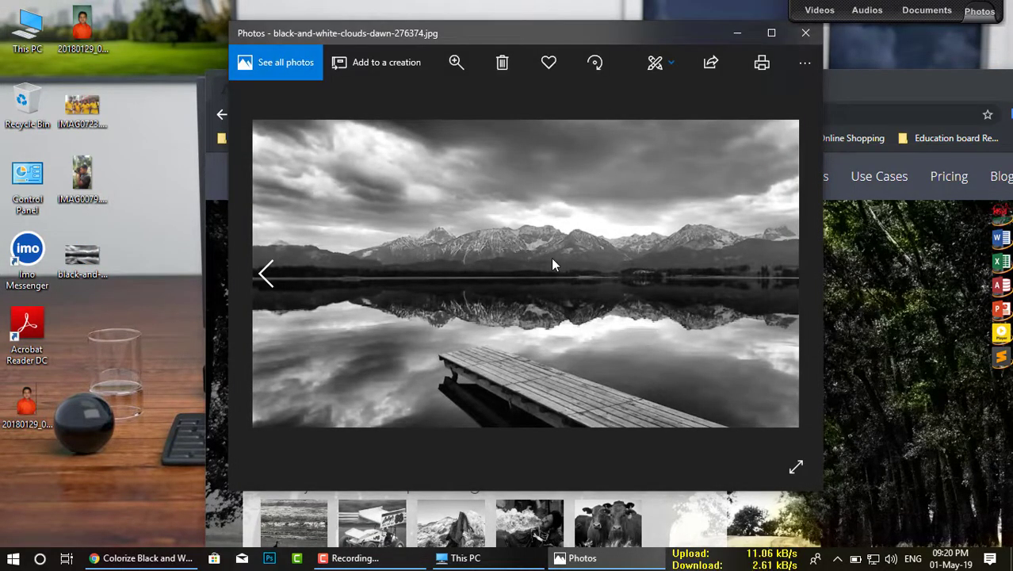
scroll(551, 260, up, 3)
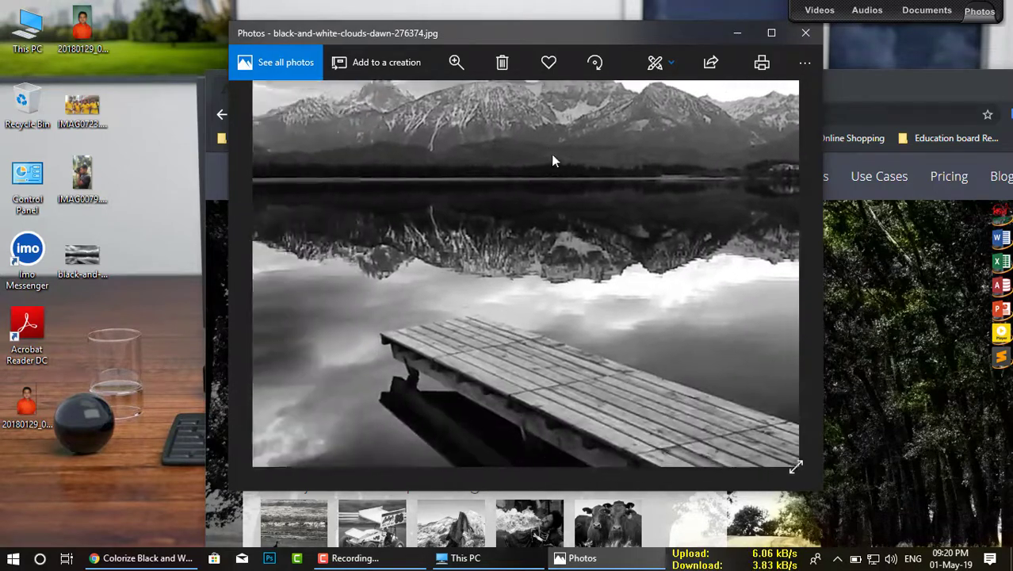
click(737, 35)
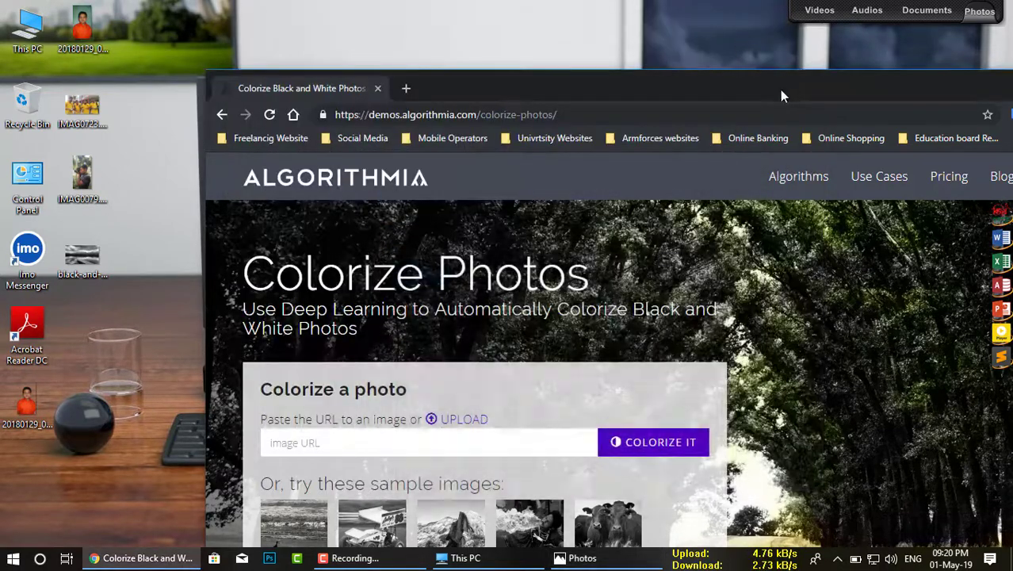
- Maximize Chrome and upload black-and-white-clouds-dawn-276374.jpg to Algorithmia for colorizing
drag(791, 90, 646, 28)
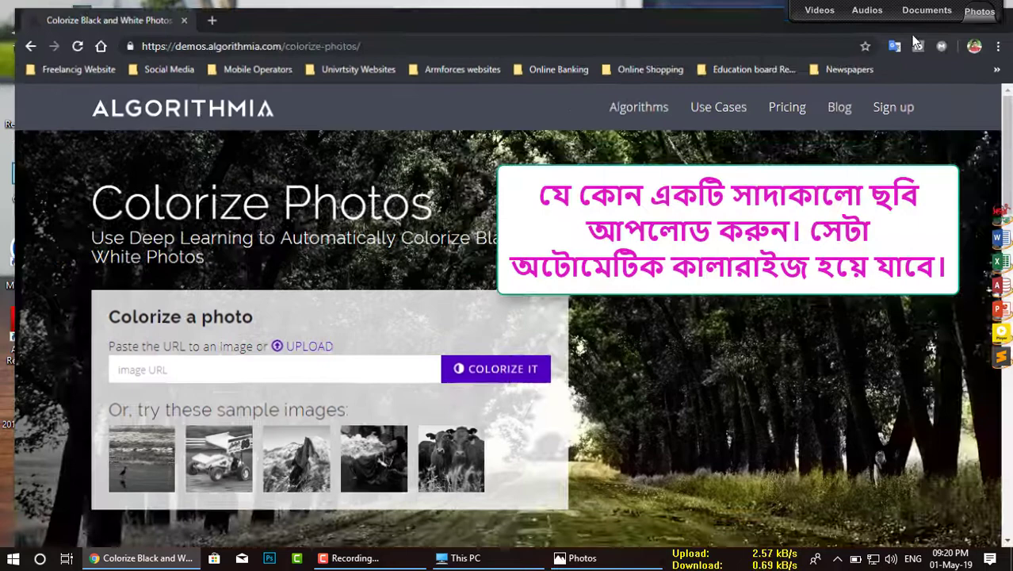
drag(914, 36, 913, 2)
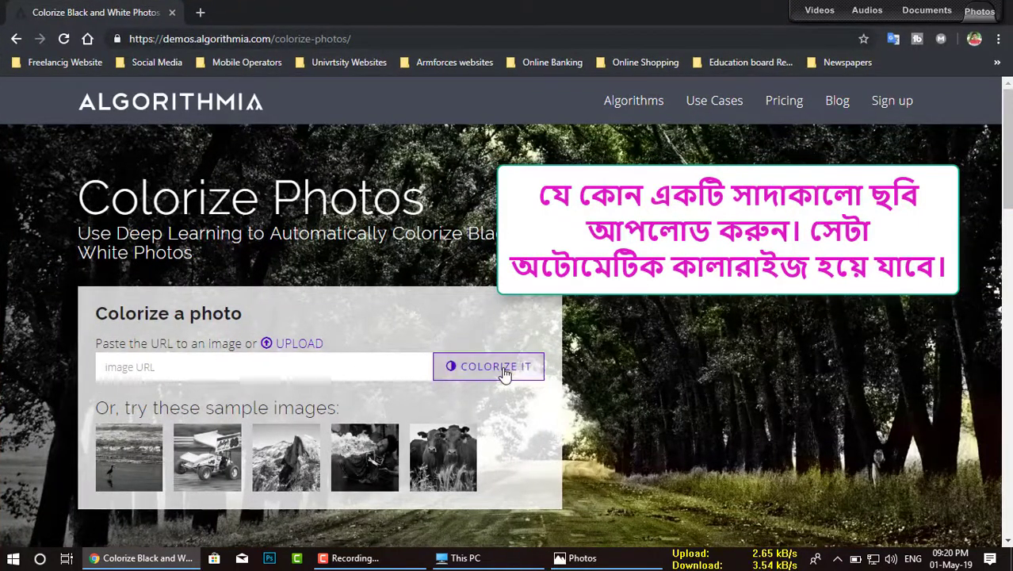
click(270, 344)
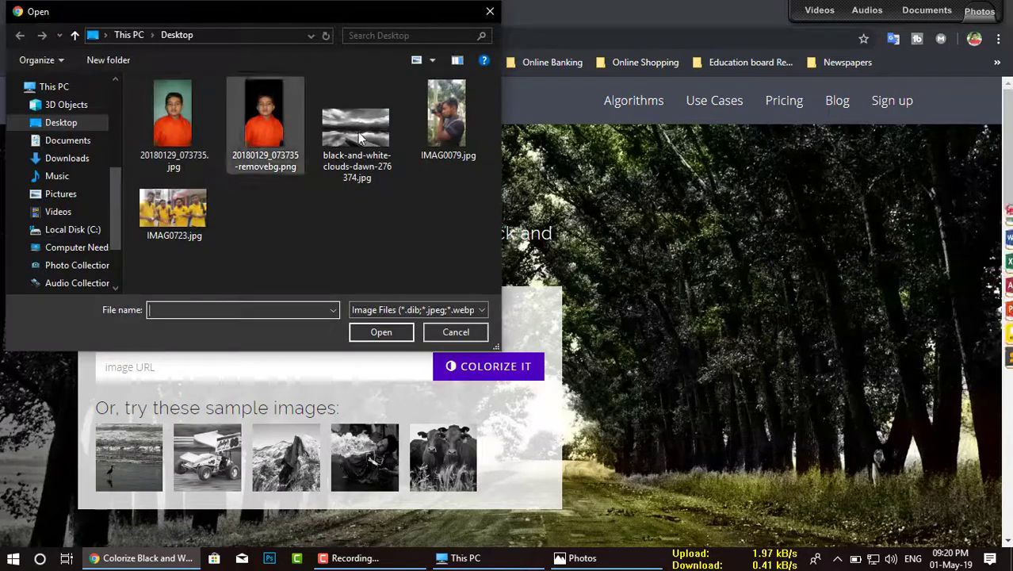
click(357, 131)
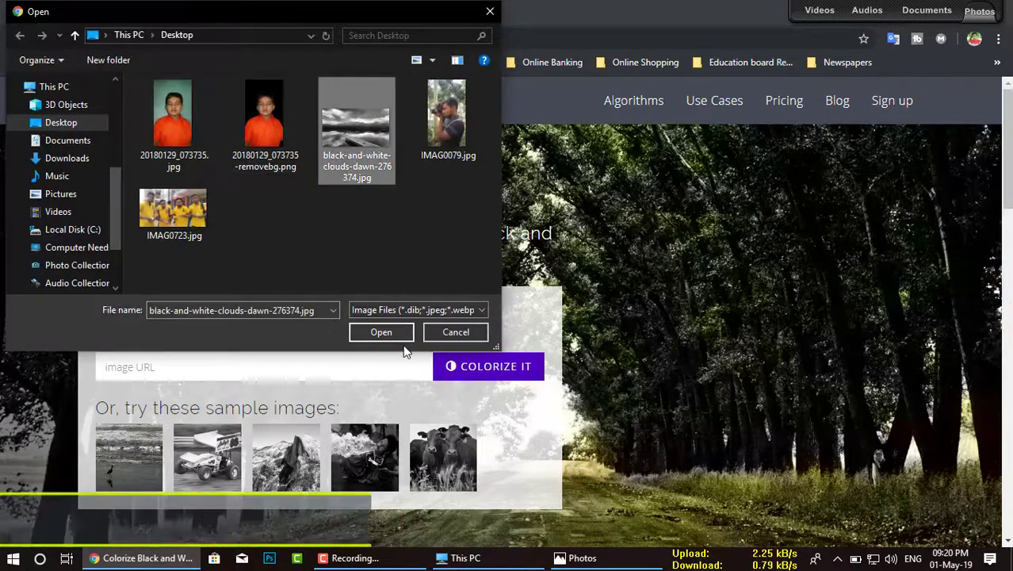
click(381, 333)
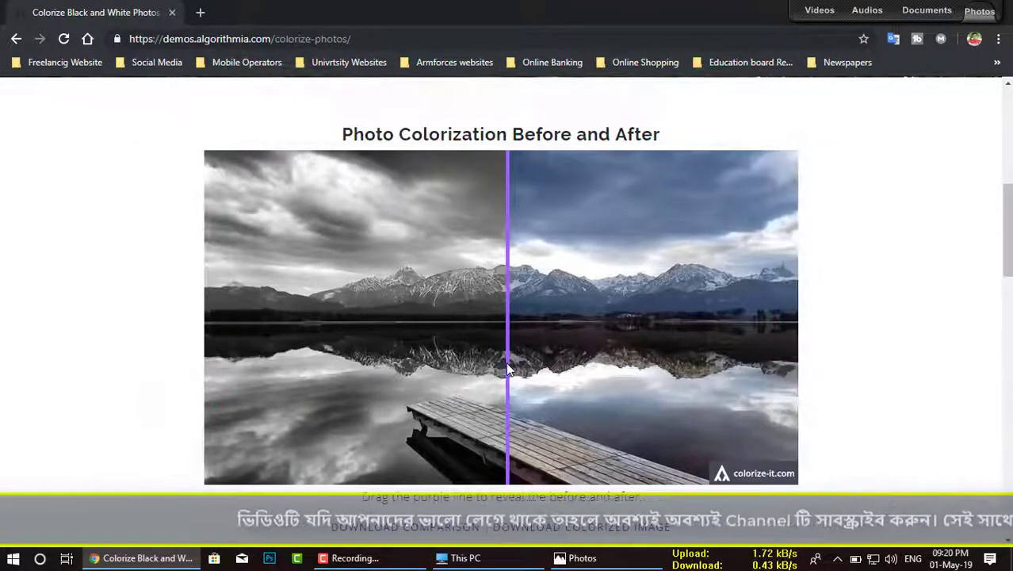
- Slide the before/after divider to compare versions, then download the colorized lake image
drag(508, 379, 437, 378)
drag(371, 376, 209, 384)
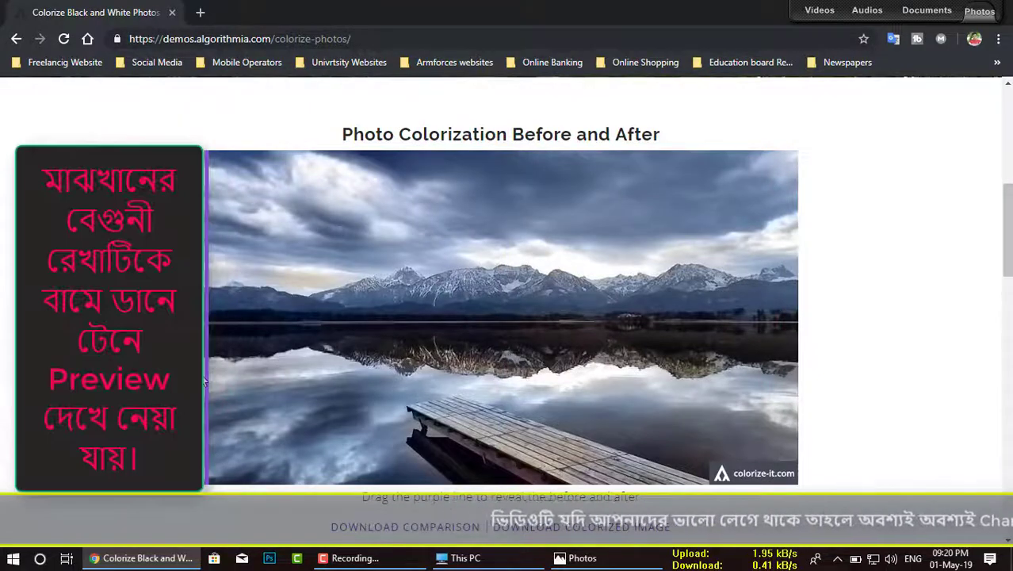
mouse_move(209, 384)
mouse_down()
mouse_move(497, 380)
mouse_move(271, 381)
mouse_move(789, 331)
mouse_move(547, 331)
mouse_up()
scroll(448, 236, down, 4)
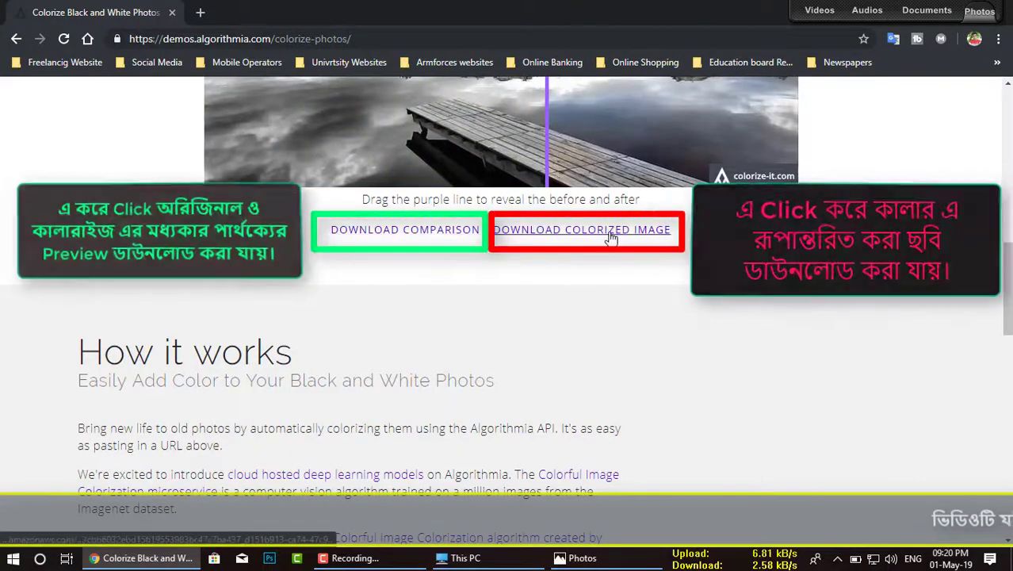
click(615, 229)
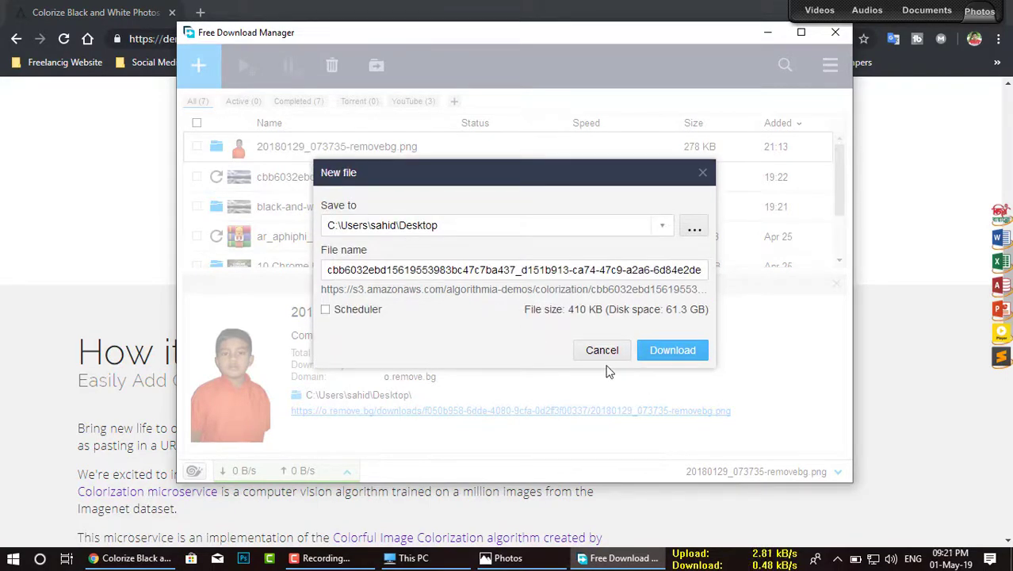
- Save the 410 KB colorized lake PNG to the Desktop in Free Download Manager
key(Return)
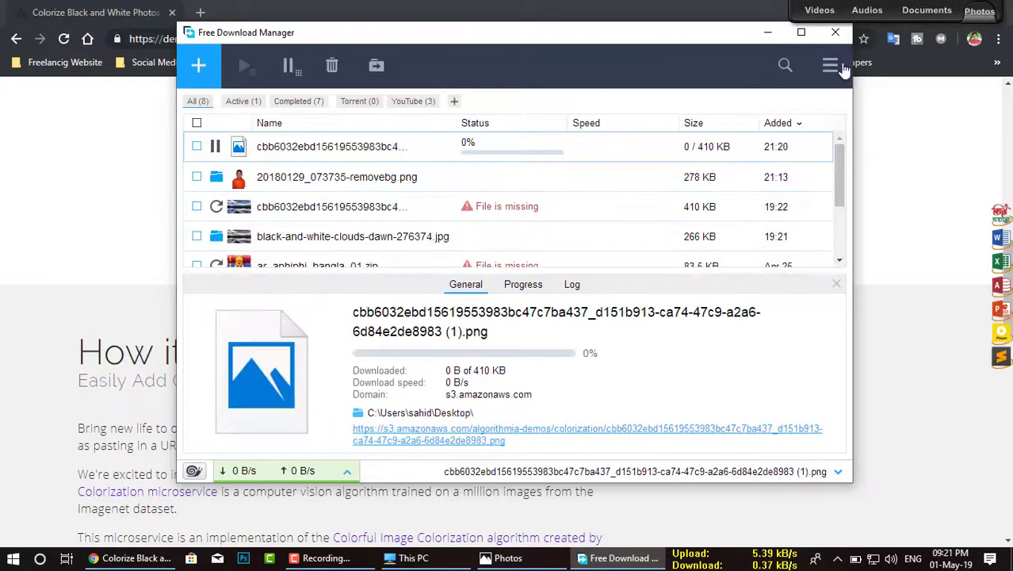
click(835, 31)
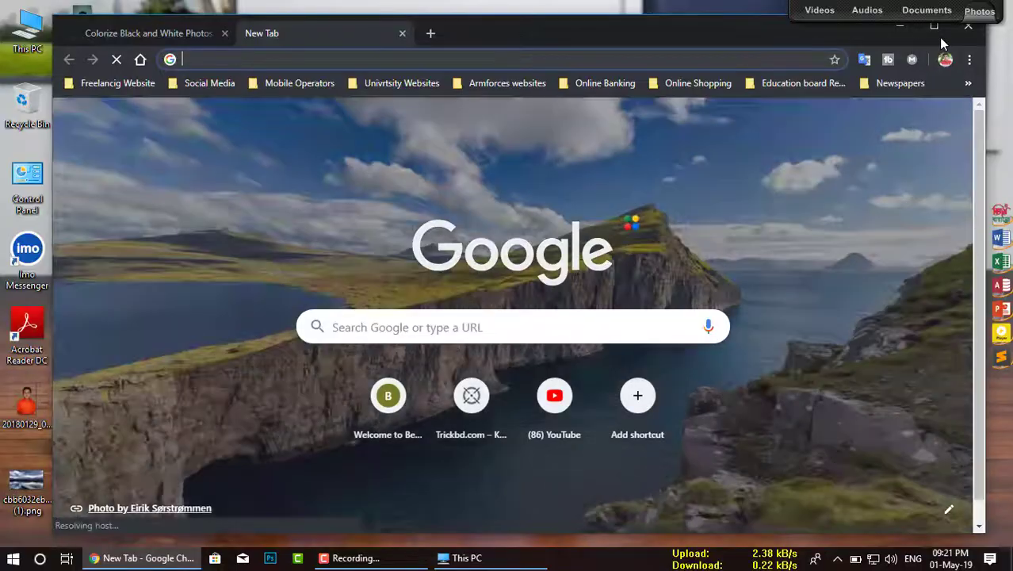
- Maximize Chrome and load goart.fotor.com in the new tab
click(934, 26)
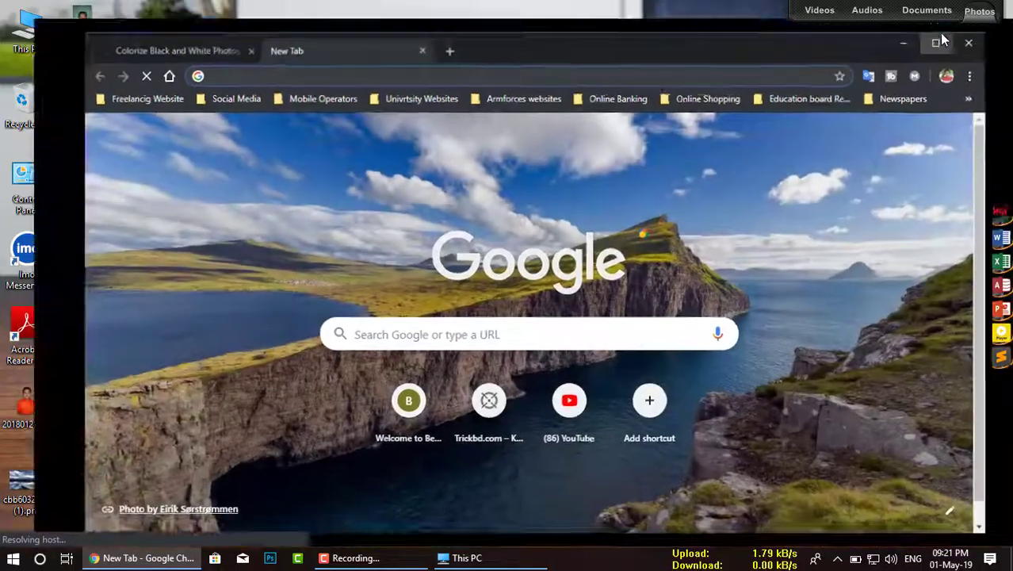
text(goart.fotor.com)
key(Return)
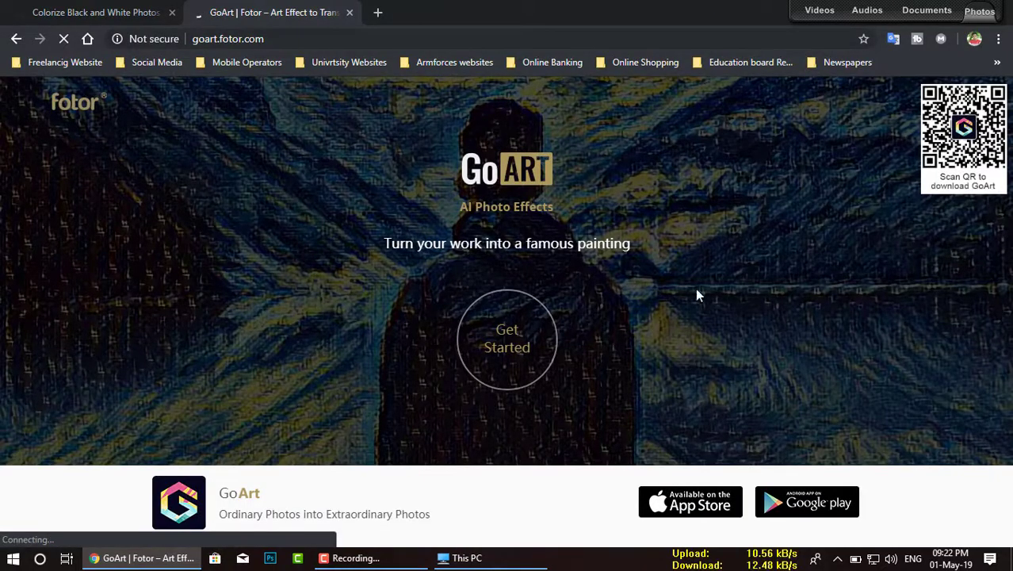
- Load IMAG0079.jpg into GoArt and apply the Sketch style at 85% intensity
click(524, 301)
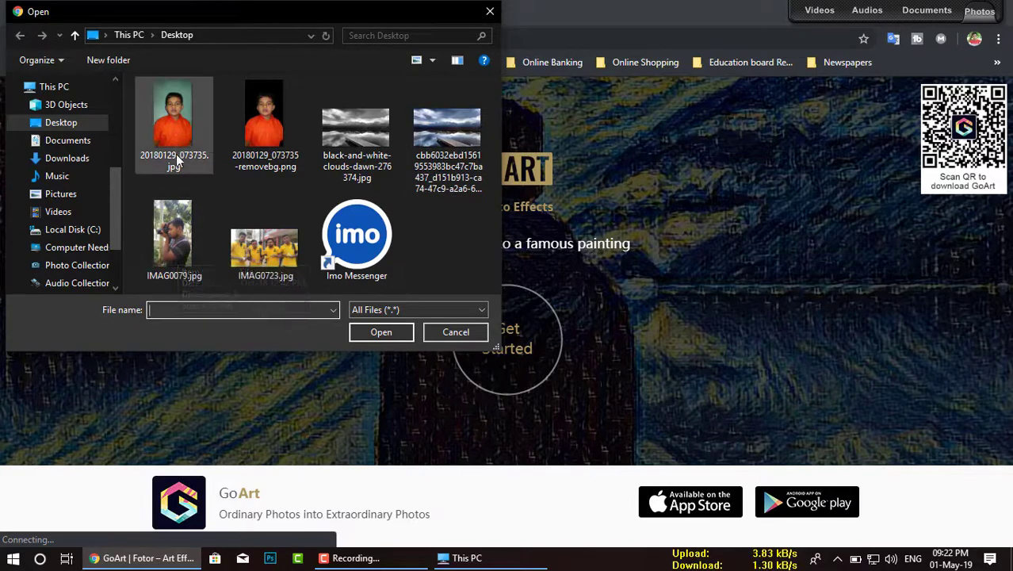
click(172, 246)
click(373, 332)
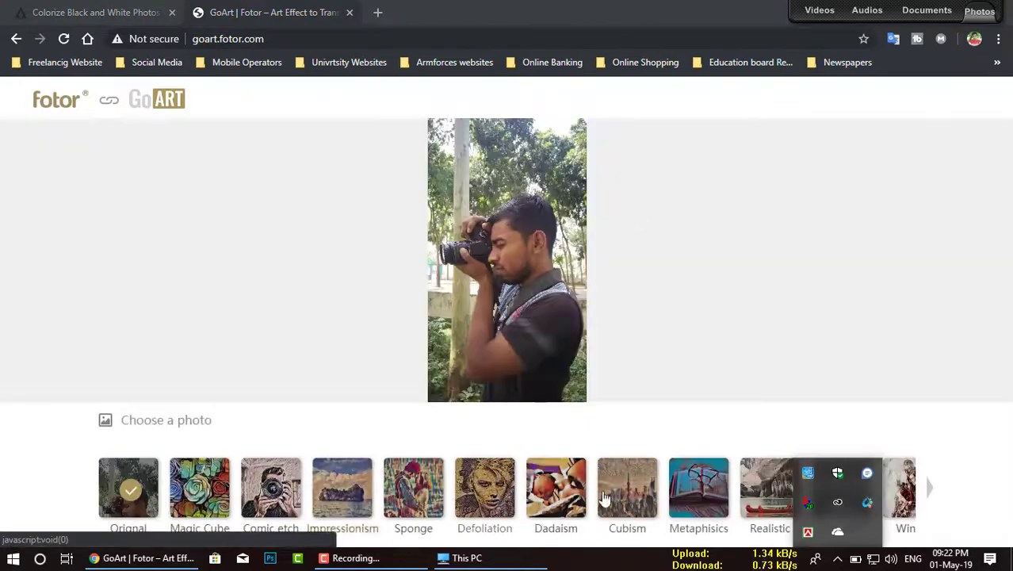
click(929, 486)
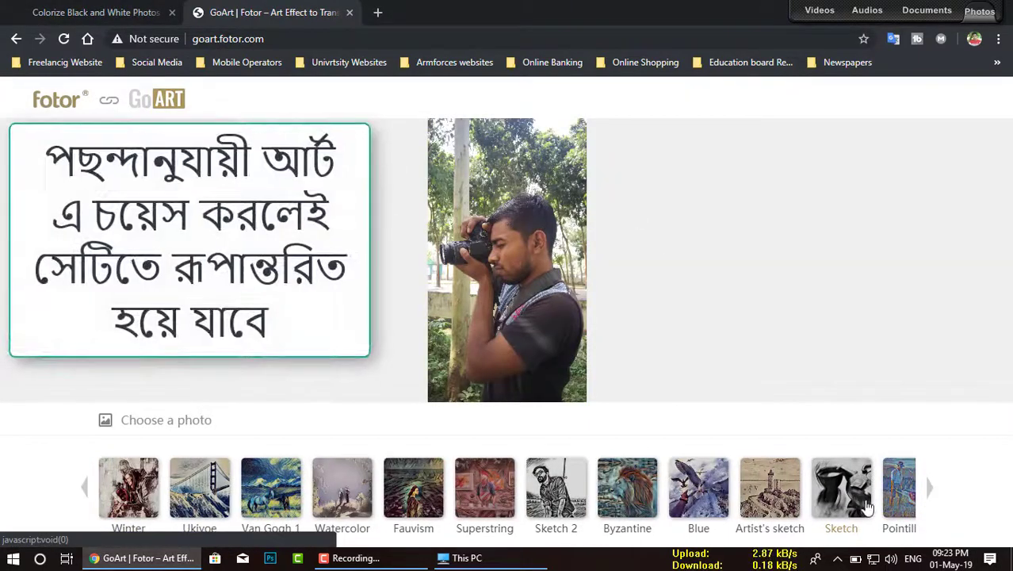
click(860, 504)
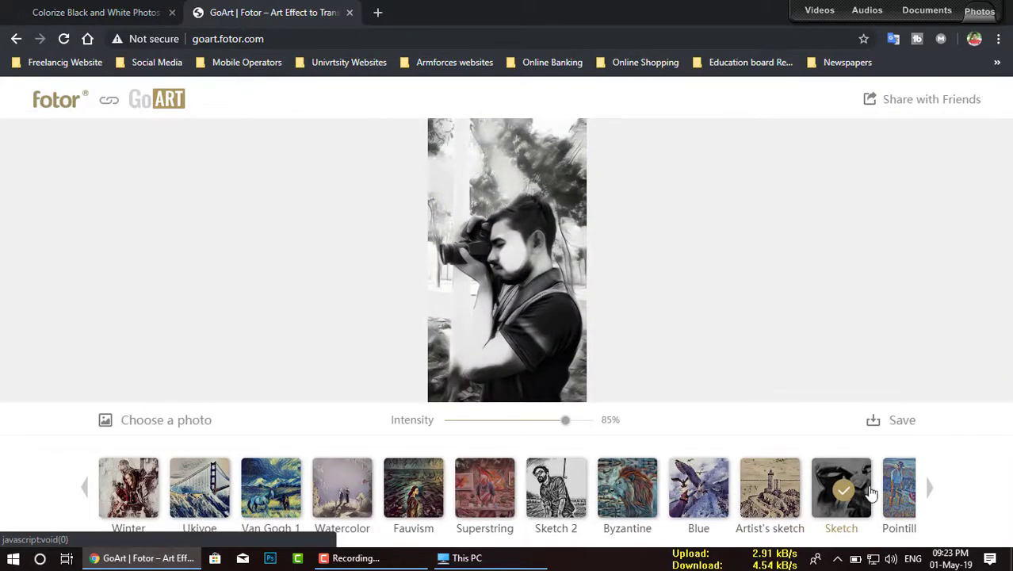
- Preview Pointillism 2 at lowered intensity, then restyle the camera-man photo in Indian art at 84%
click(894, 494)
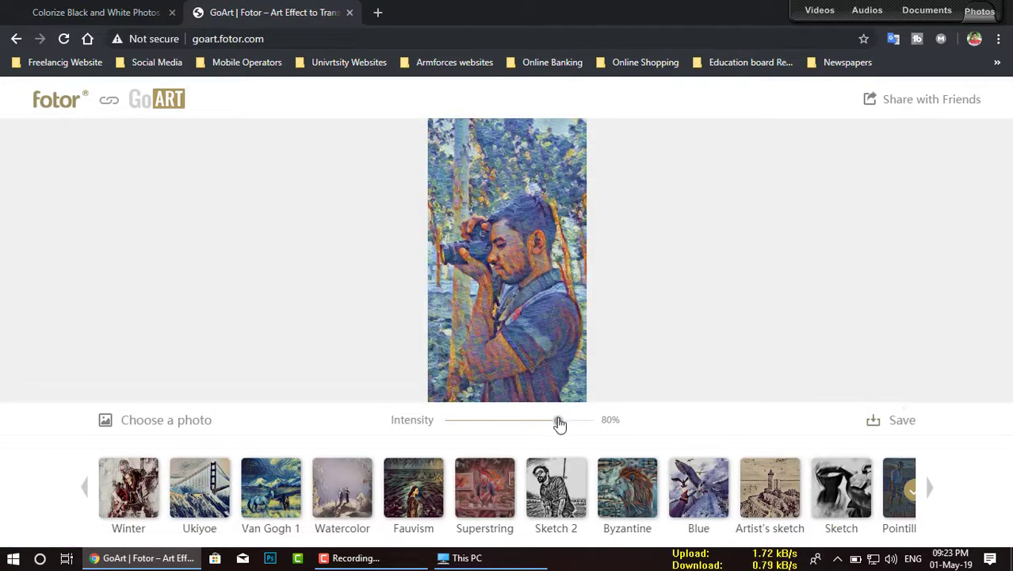
mouse_move(559, 425)
mouse_down()
mouse_move(458, 453)
mouse_move(520, 456)
mouse_up()
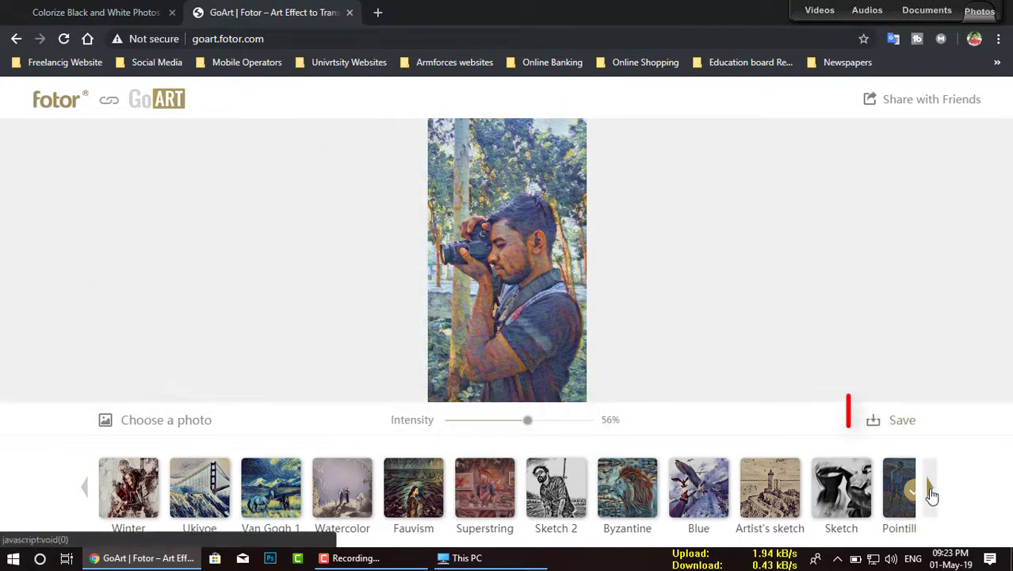
click(932, 489)
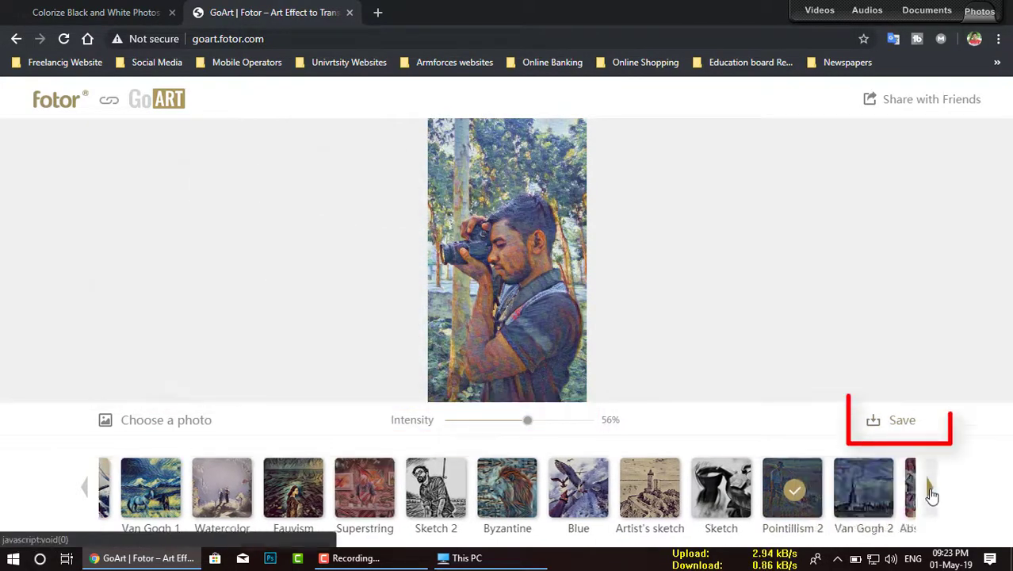
click(626, 491)
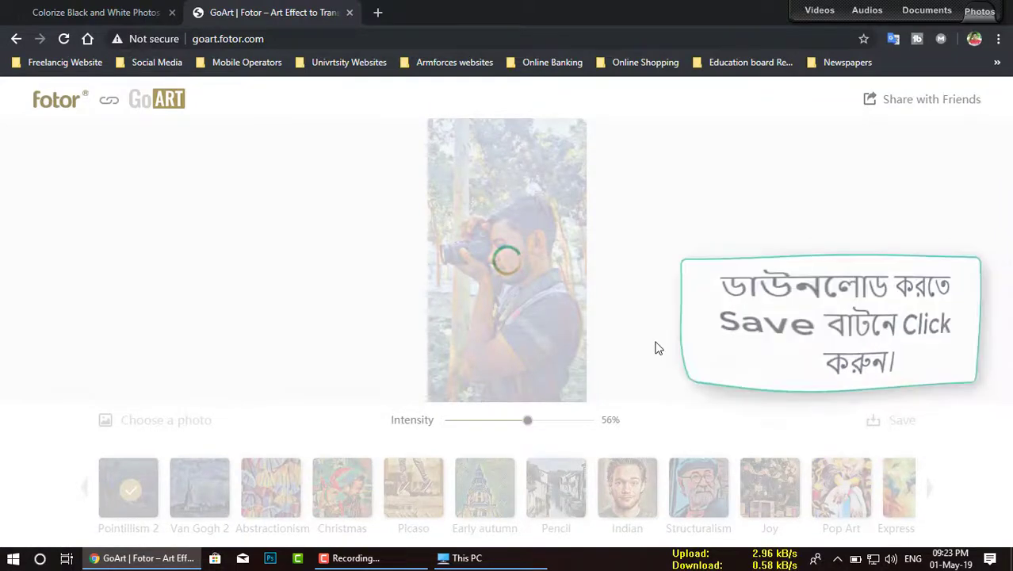
mouse_move(905, 102)
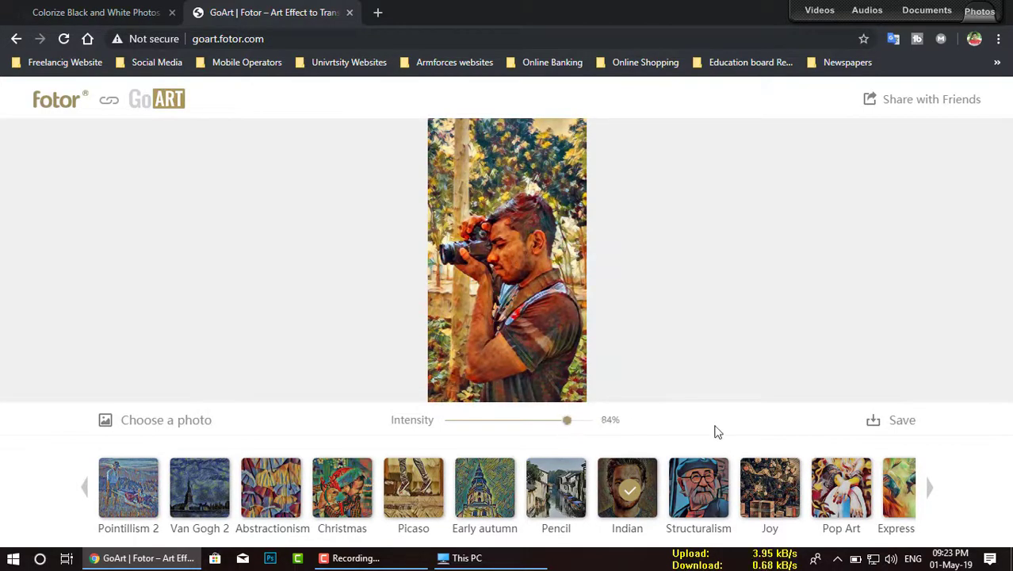
- Download the Indian-style artwork as pretty image.jpg and view it briefly in Photos
click(879, 436)
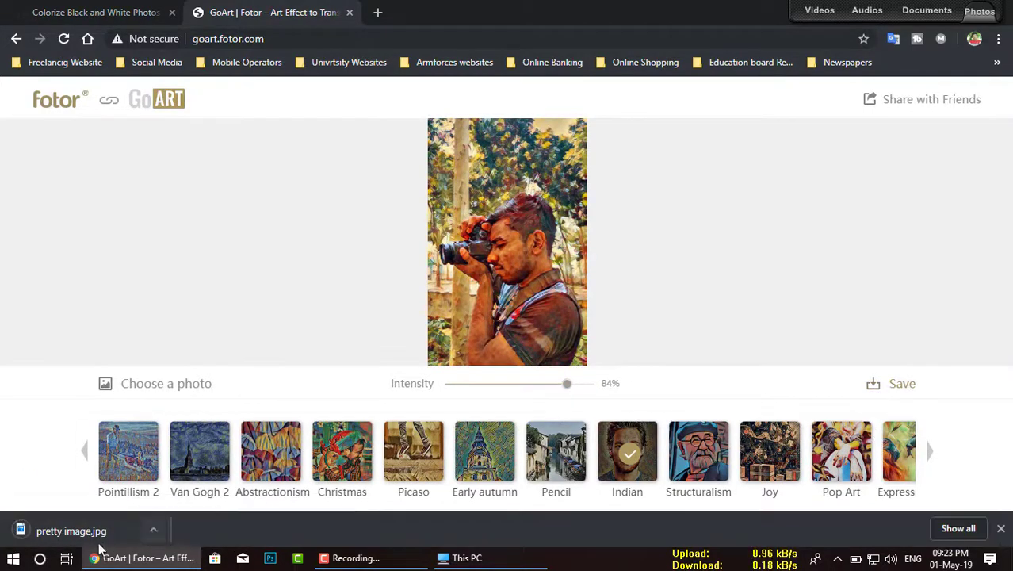
click(150, 528)
click(179, 434)
key(alt+F4)
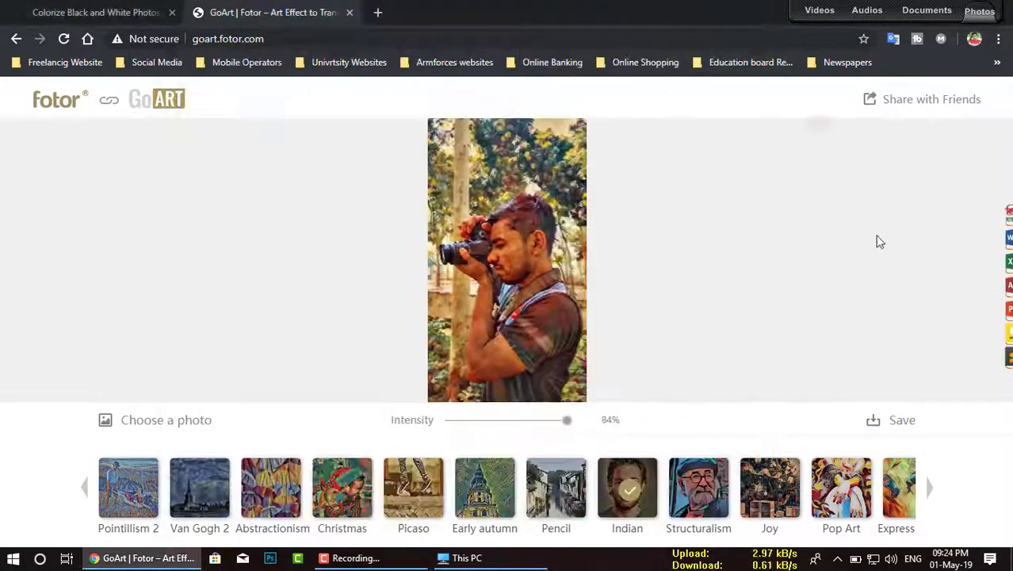